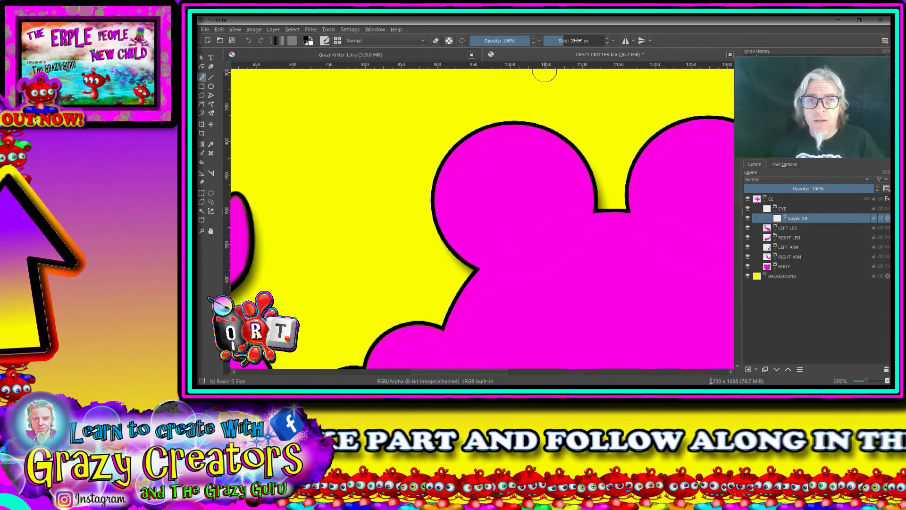
Set the brush to about 182 px and stamp a black circle inside the critter's left head bump for the eye
{"action": "left_click_drag", "start_coordinate": [556, 38], "coordinate": [581, 40]}
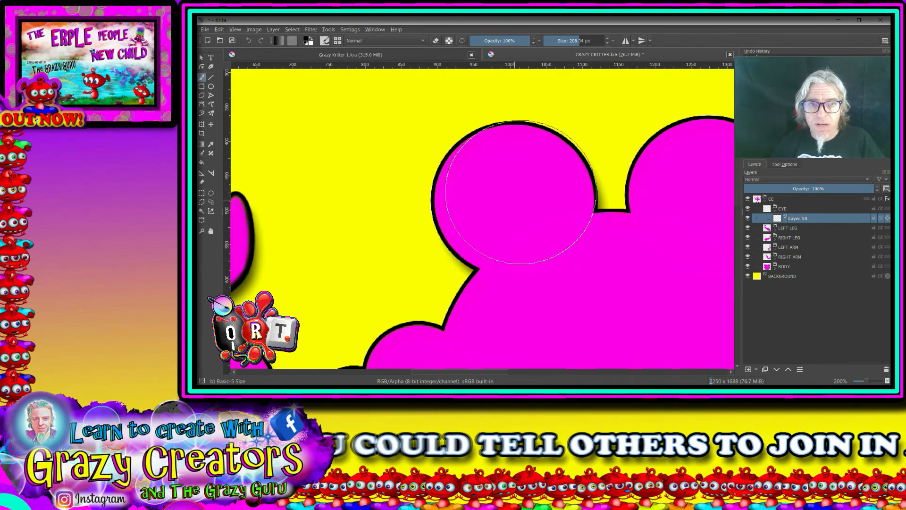
{"action": "left_click", "coordinate": [576, 41]}
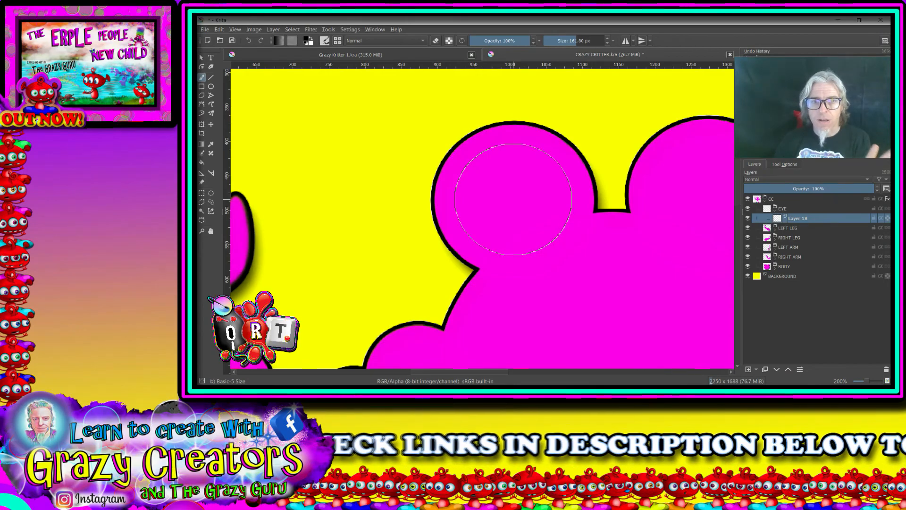
{"action": "left_click", "coordinate": [513, 199]}
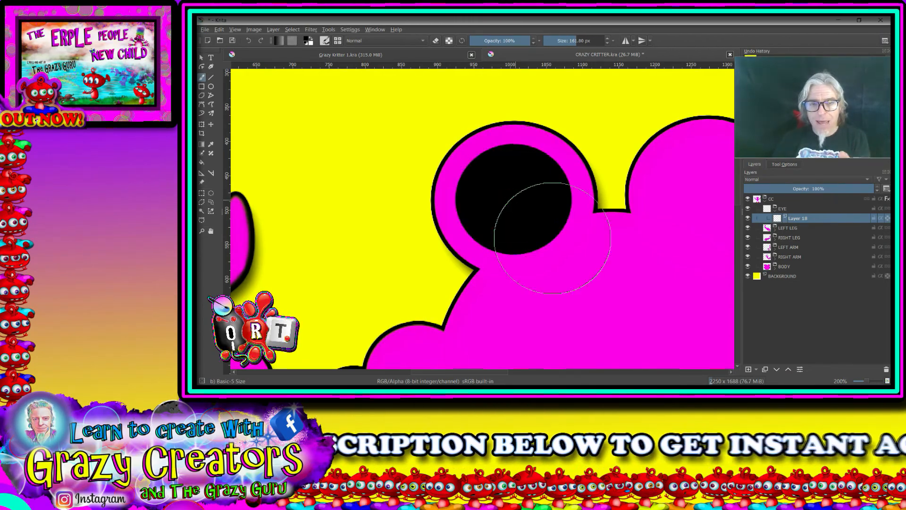
Add a new layer, set the brush to about 149 px, and stamp a white circle inside the black eye outline
{"action": "left_click", "coordinate": [748, 370]}
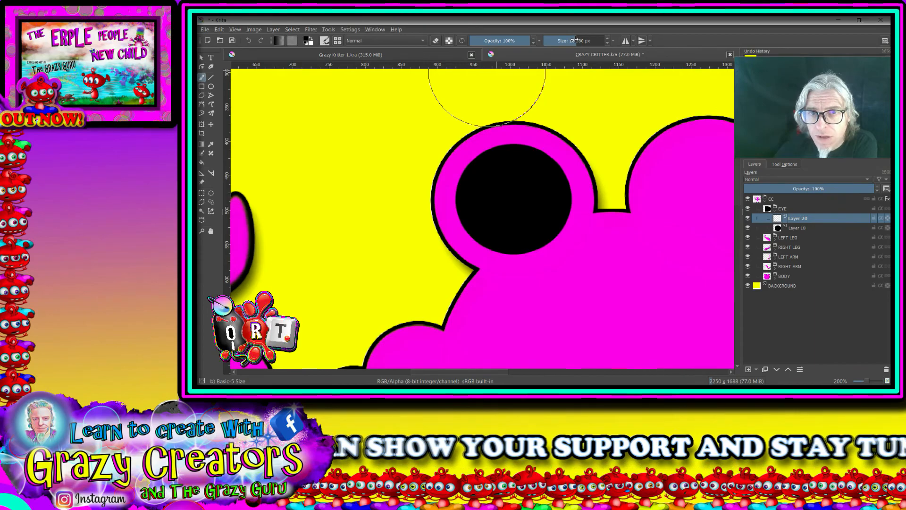
{"action": "left_click", "coordinate": [574, 40]}
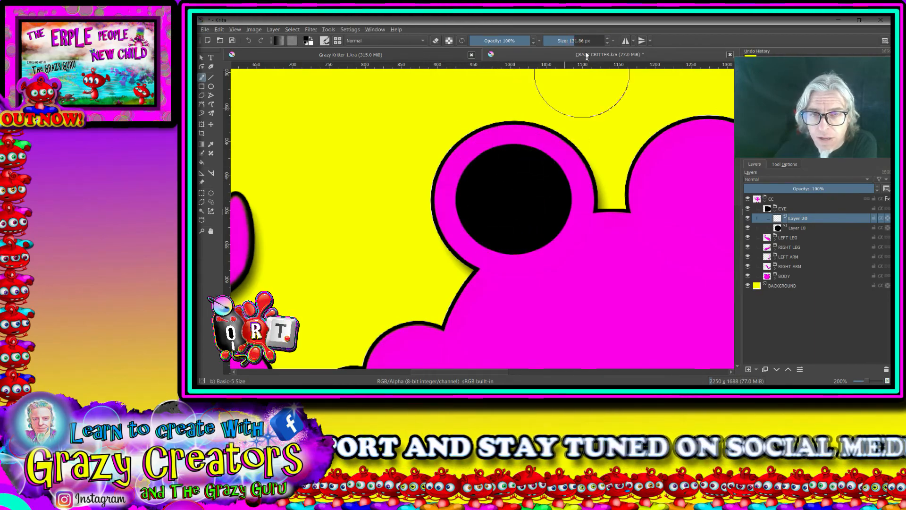
{"action": "left_click", "coordinate": [576, 43]}
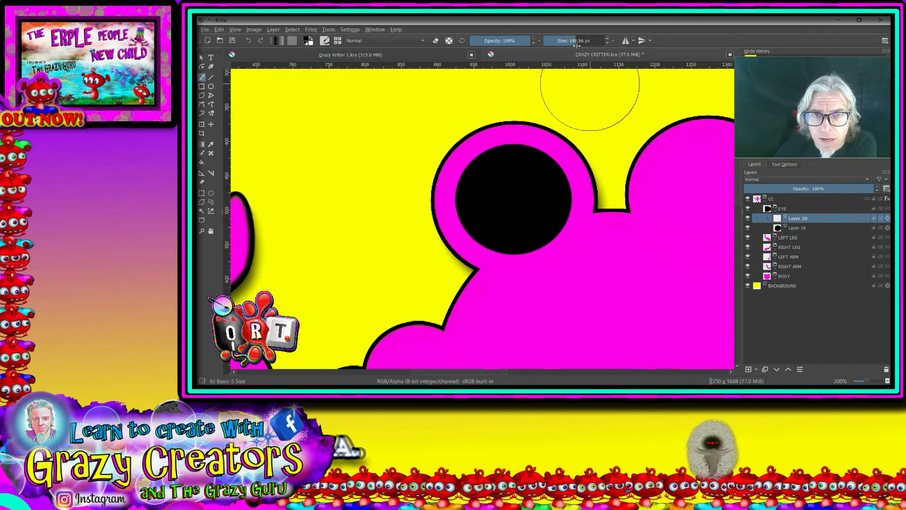
{"action": "left_click", "coordinate": [514, 200]}
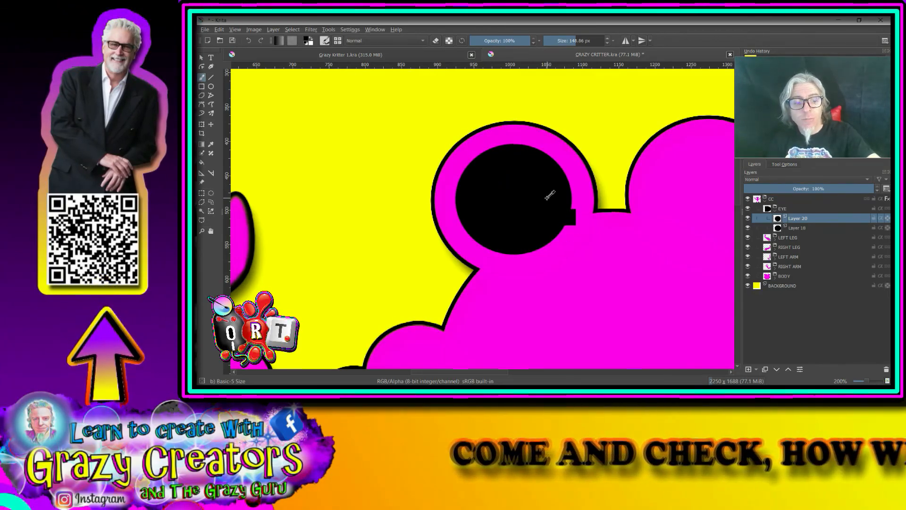
{"action": "key", "text": "ctrl+z"}
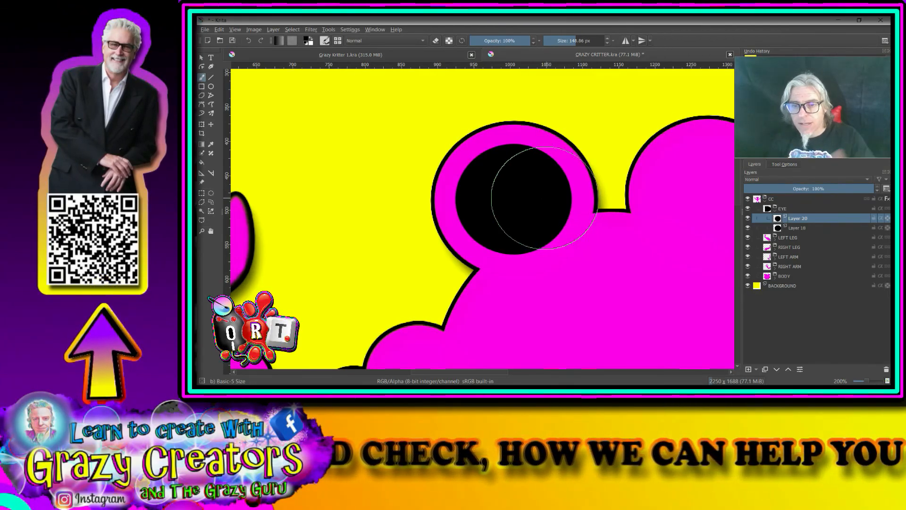
{"action": "right_click", "coordinate": [515, 196]}
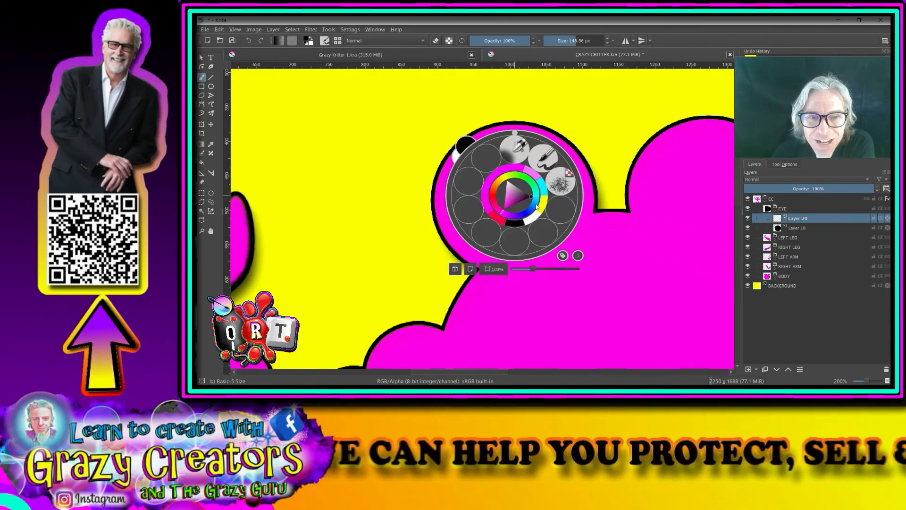
{"action": "left_click", "coordinate": [534, 222]}
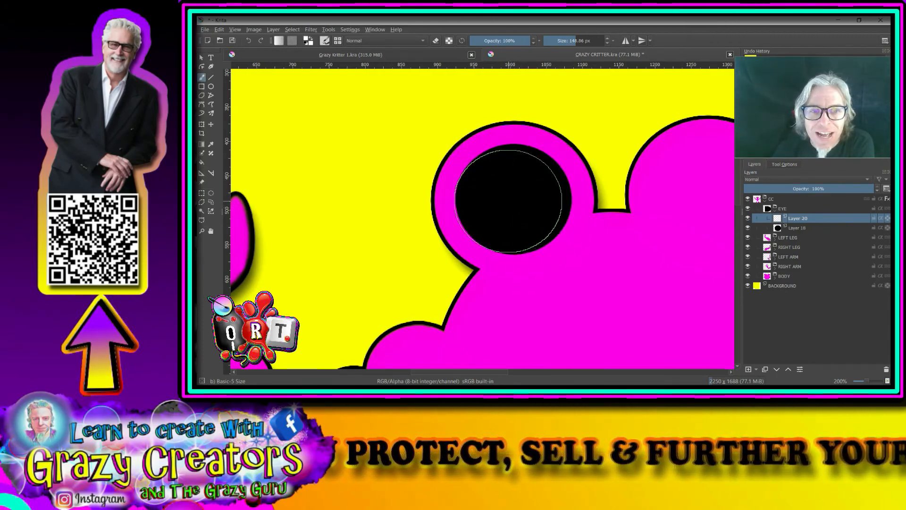
{"action": "left_click", "coordinate": [510, 198]}
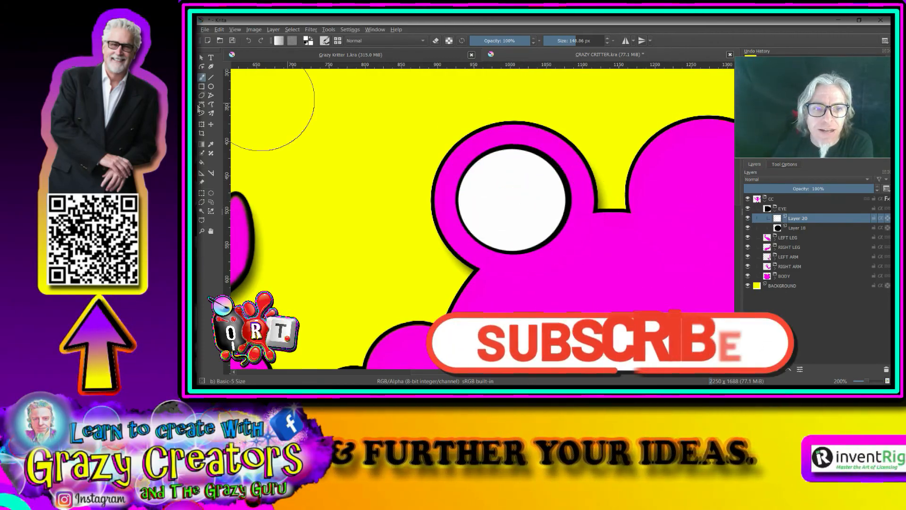
Stretch the white circle slightly downward and to the right with the Transform tool
{"action": "left_click", "coordinate": [202, 125]}
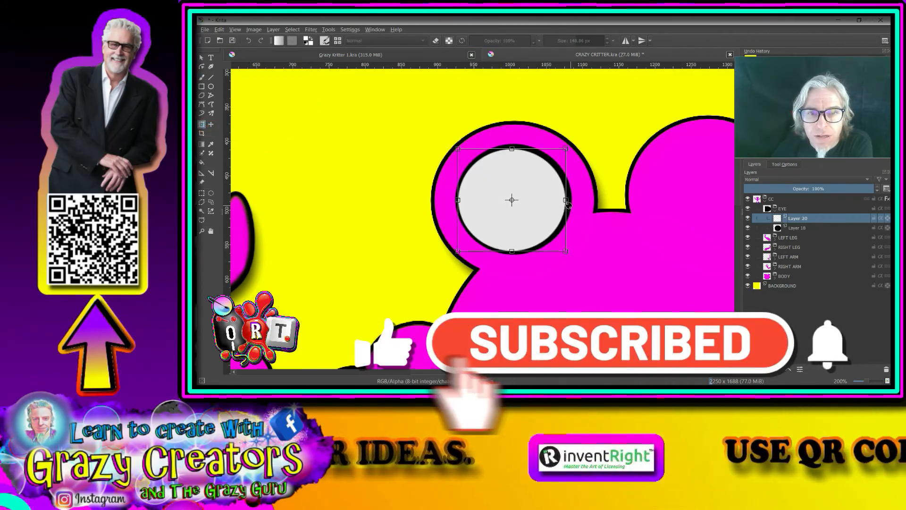
{"action": "key", "text": "ctrl+z"}
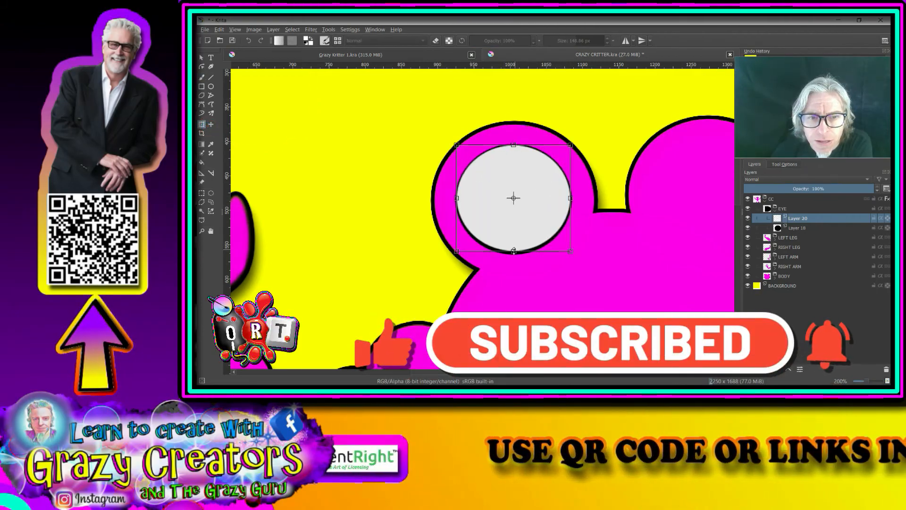
{"action": "left_click_drag", "start_coordinate": [514, 251], "coordinate": [513, 254]}
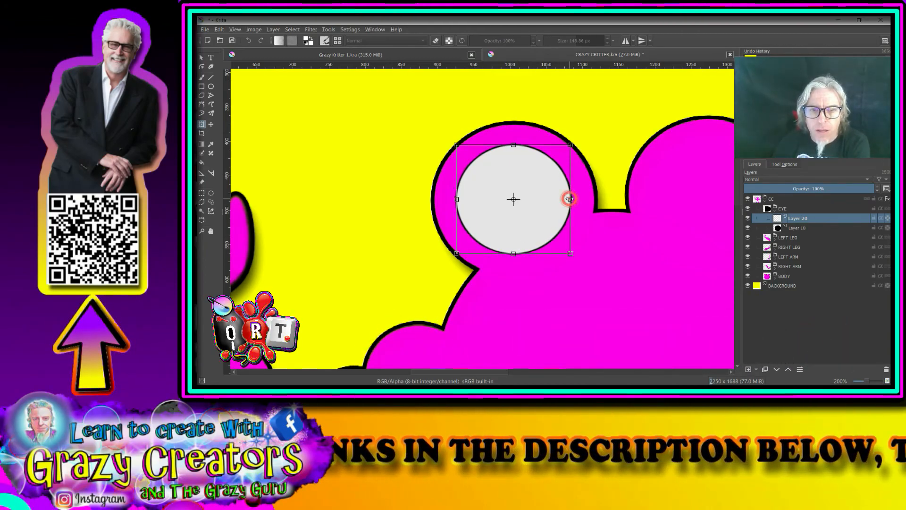
{"action": "left_click_drag", "start_coordinate": [570, 199], "coordinate": [570, 198]}
{"action": "scroll", "coordinate": [603, 212], "scroll_direction": "down", "scroll_amount": 4}
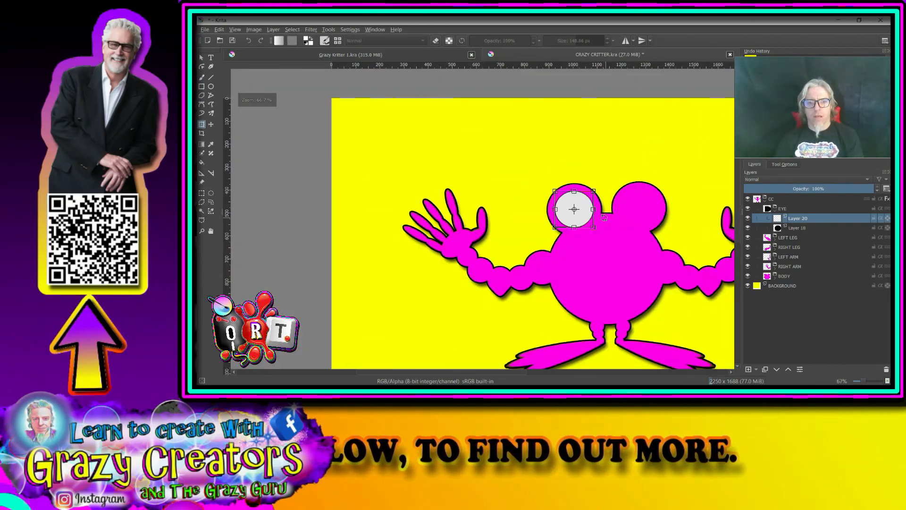
{"action": "scroll", "coordinate": [605, 216], "scroll_direction": "up", "scroll_amount": 4}
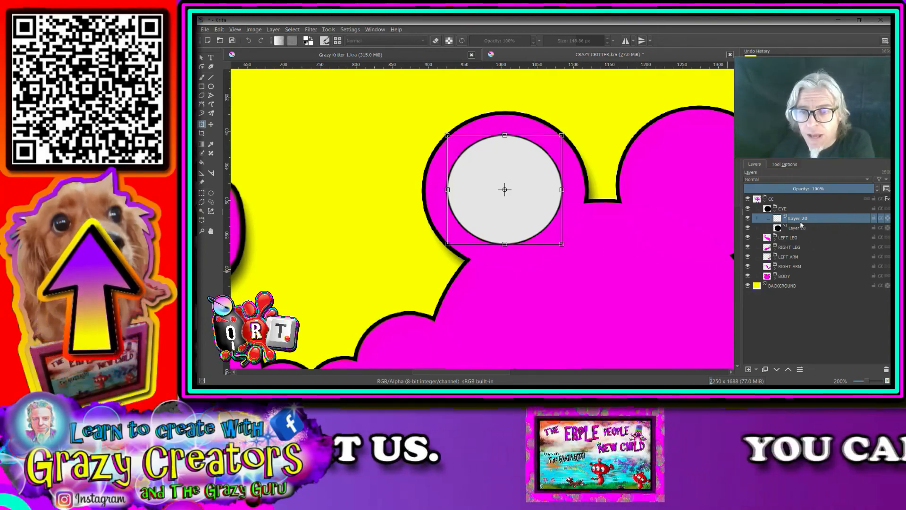
Add a new layer, pick cyan, set the brush to about 65 px, and stamp an iris in the white eye
{"action": "left_click", "coordinate": [748, 370]}
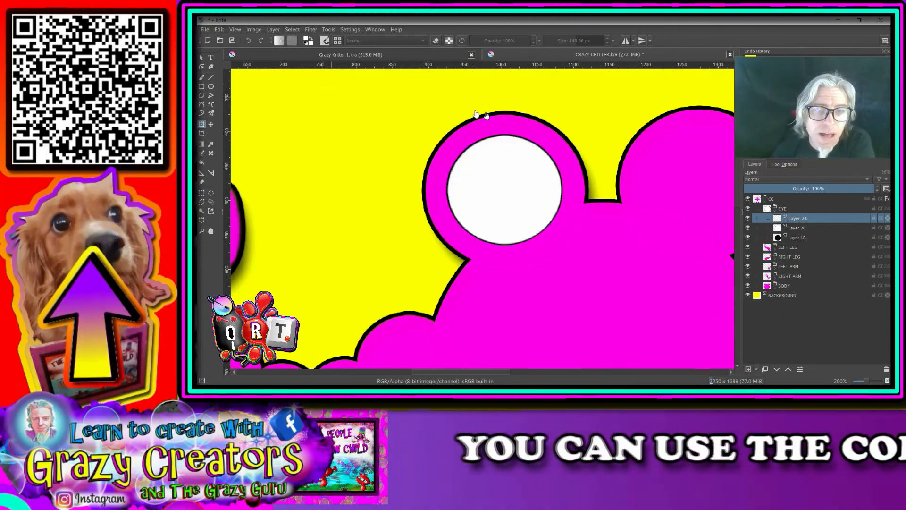
{"action": "right_click", "coordinate": [506, 178]}
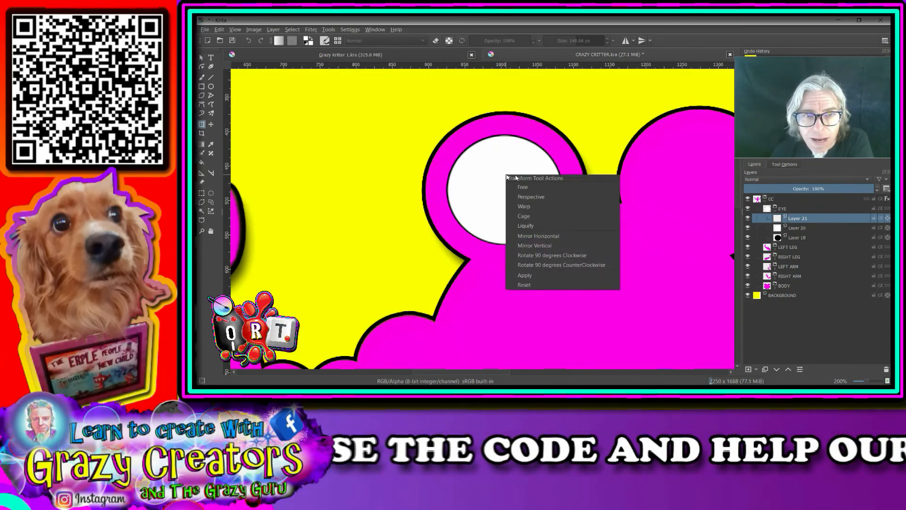
{"action": "left_click", "coordinate": [202, 78]}
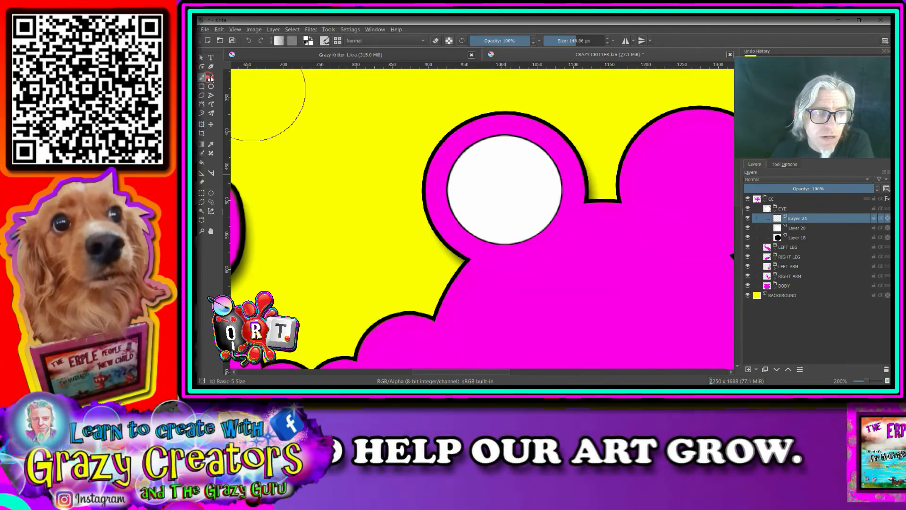
{"action": "right_click", "coordinate": [501, 179]}
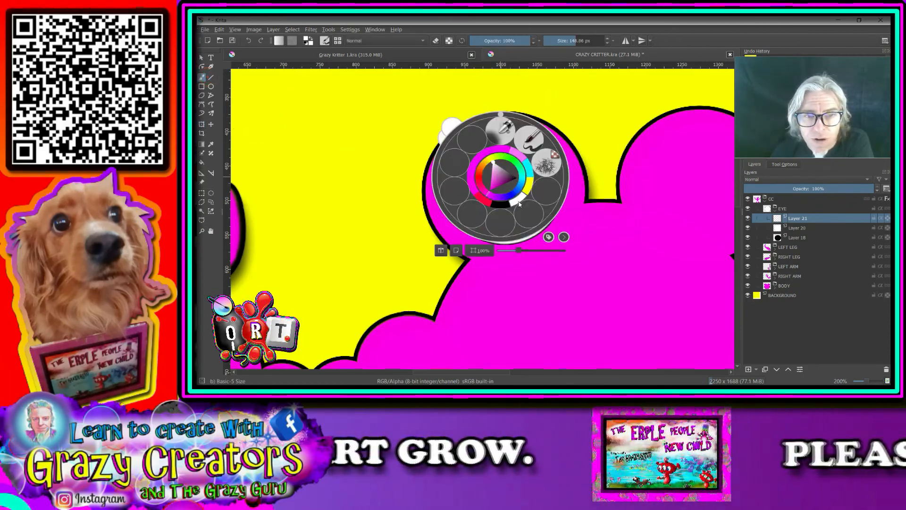
{"action": "left_click", "coordinate": [529, 167]}
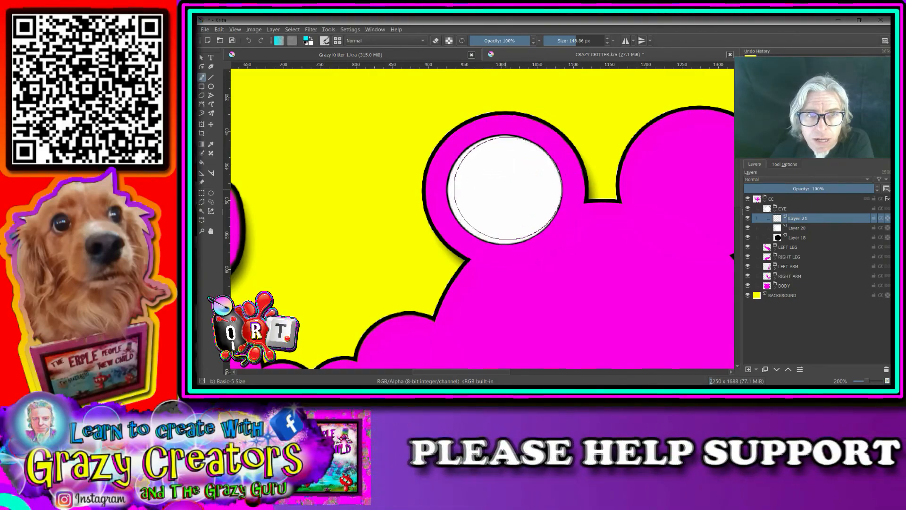
{"action": "left_click_drag", "start_coordinate": [568, 41], "coordinate": [567, 41]}
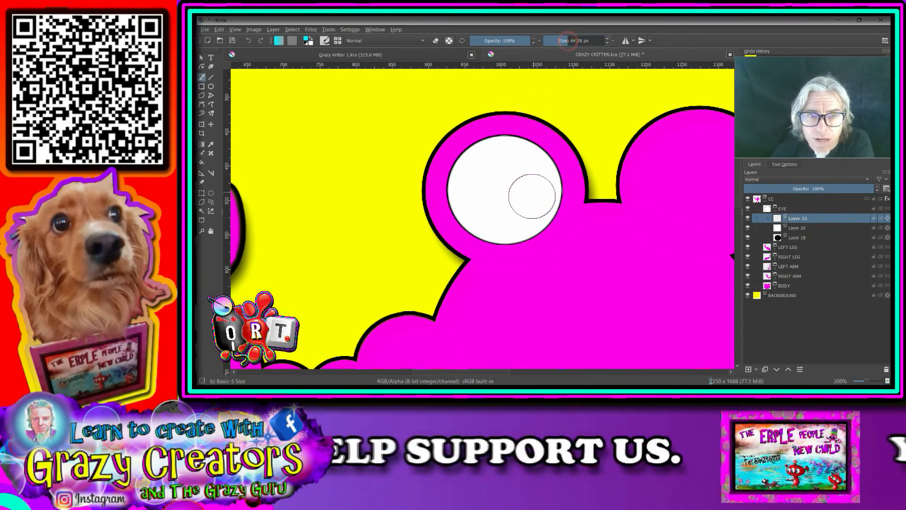
{"action": "left_click", "coordinate": [504, 190]}
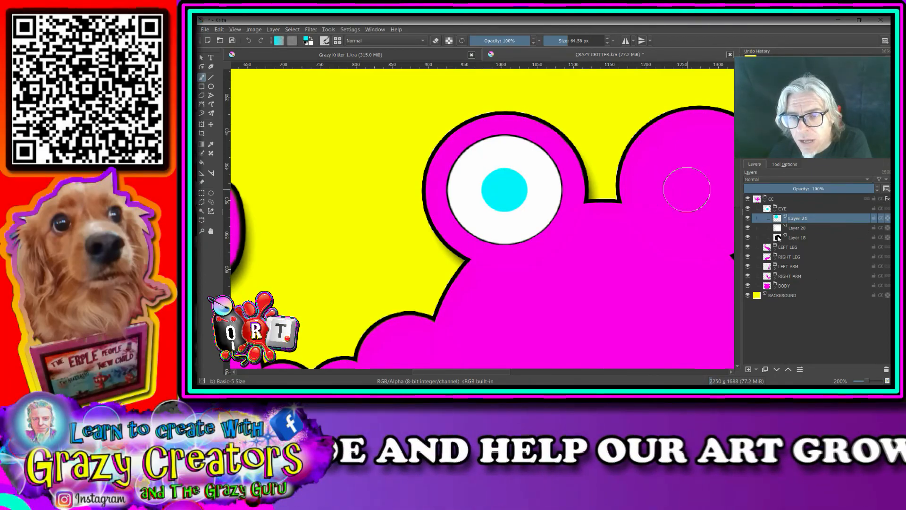
Add a new layer and stamp a black pupil in the centre of the cyan iris
{"action": "left_click", "coordinate": [748, 369]}
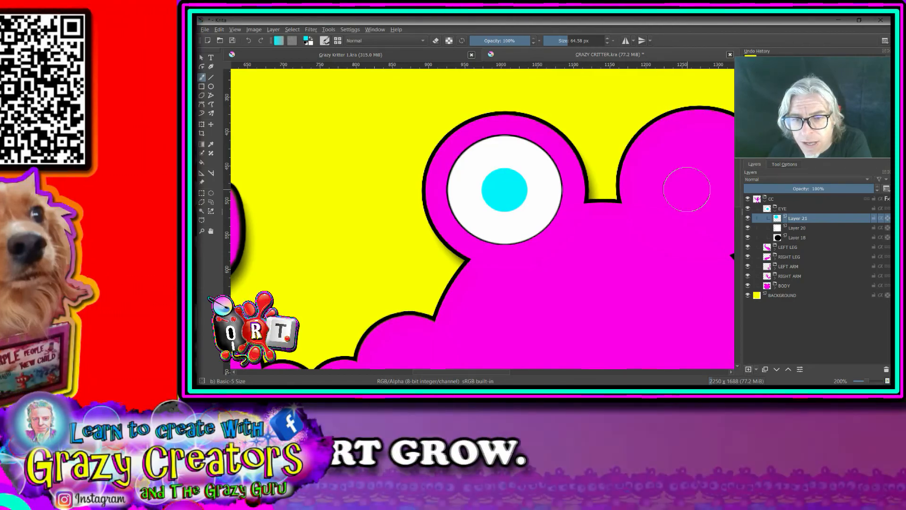
{"action": "left_click_drag", "start_coordinate": [564, 41], "coordinate": [563, 41]}
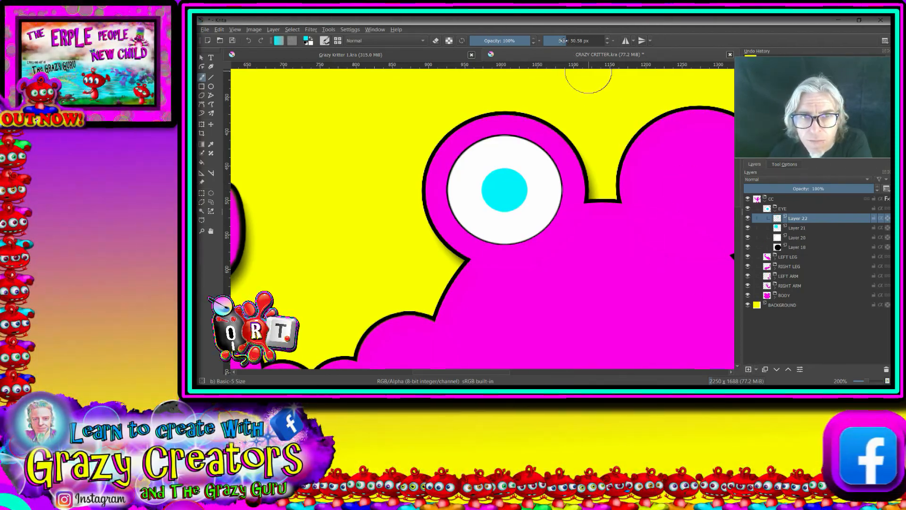
{"action": "right_click", "coordinate": [499, 197]}
{"action": "left_click", "coordinate": [497, 228]}
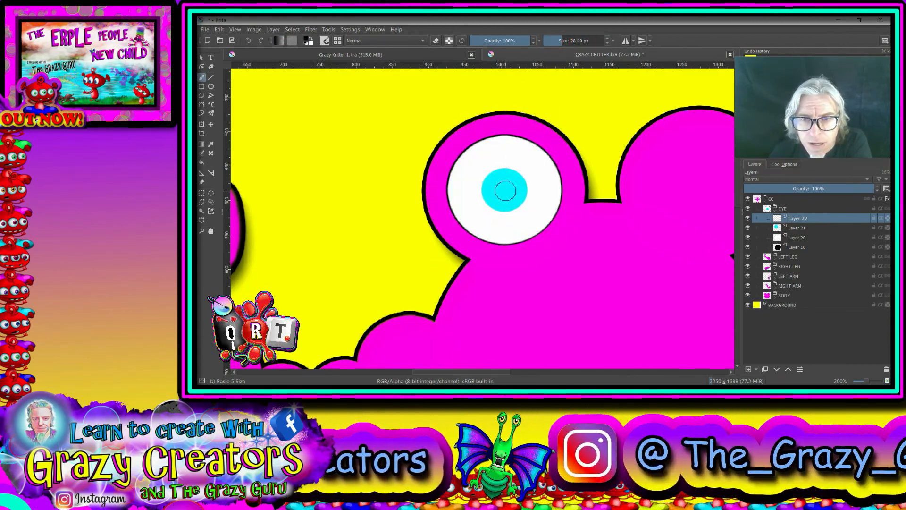
Add a new layer, set a white brush of about 8 px, and dab a small highlight on the pupil's upper left
{"action": "left_click", "coordinate": [552, 41]}
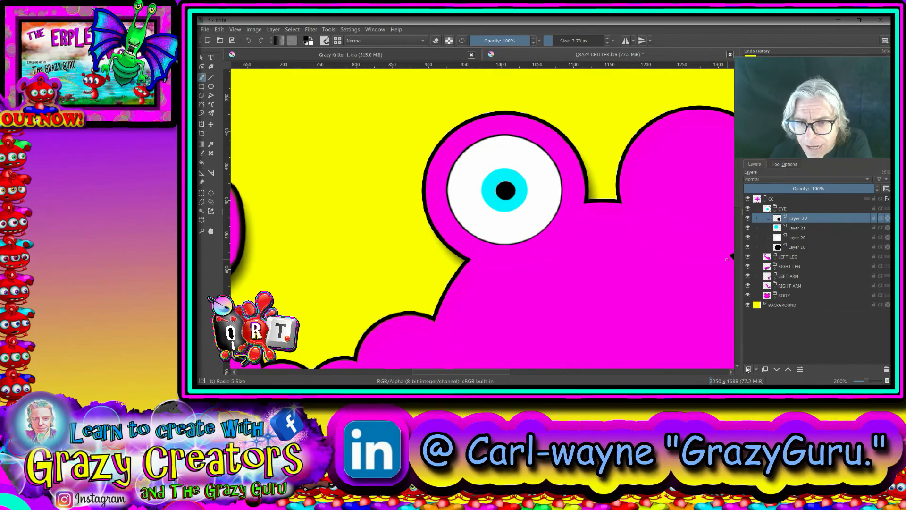
{"action": "key", "text": "Insert"}
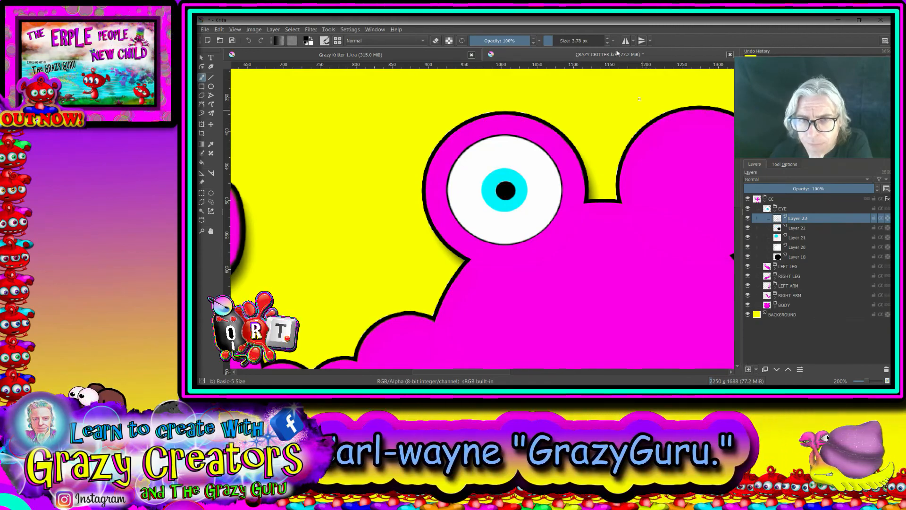
{"action": "left_click", "coordinate": [567, 40]}
{"action": "scroll", "coordinate": [509, 186], "scroll_direction": "up", "scroll_amount": 5}
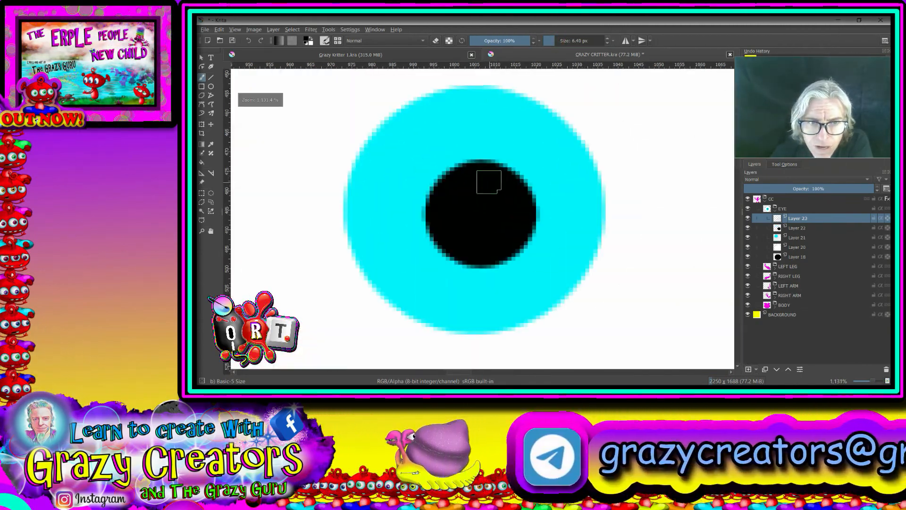
{"action": "right_click", "coordinate": [486, 181]}
{"action": "left_click", "coordinate": [506, 205]}
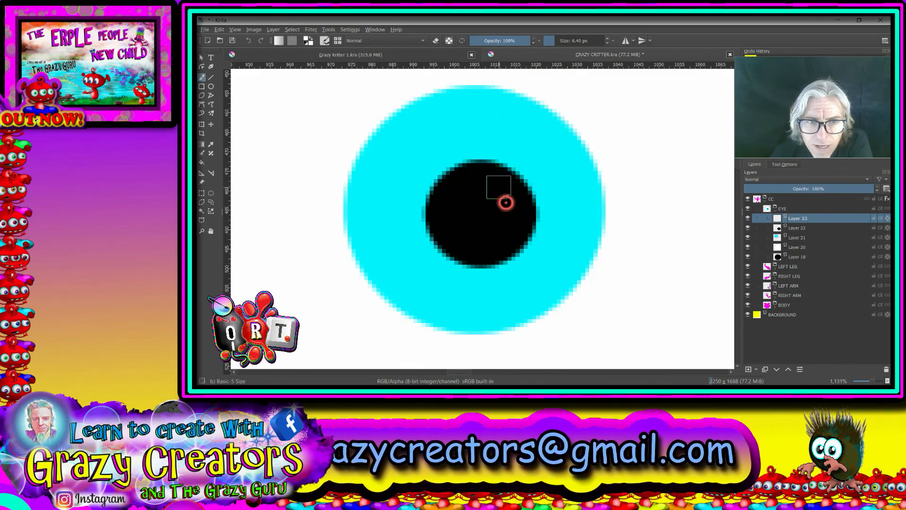
{"action": "left_click", "coordinate": [485, 182]}
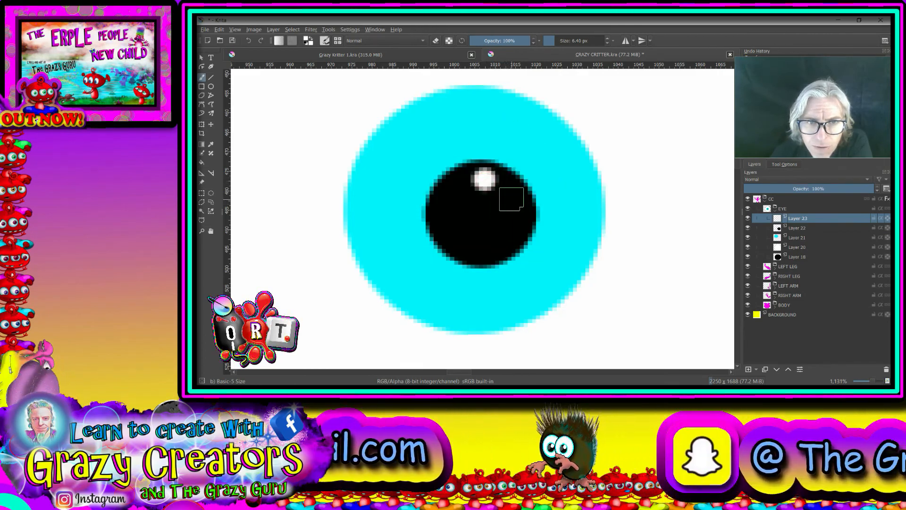
{"action": "left_click", "coordinate": [509, 198]}
Group the highlight layer into a new group inside the EYE group and select the pupil layer
{"action": "scroll", "coordinate": [572, 212], "scroll_direction": "down", "scroll_amount": 5}
{"action": "scroll", "coordinate": [580, 203], "scroll_direction": "down", "scroll_amount": 3}
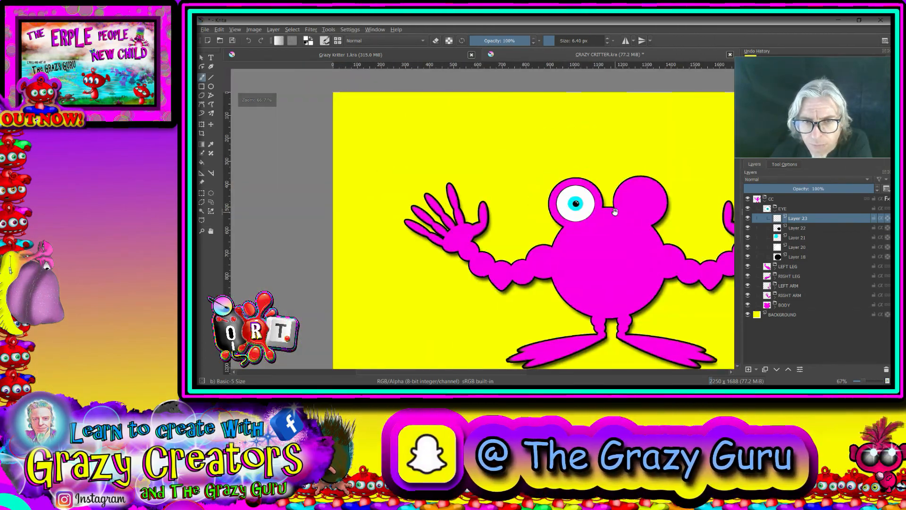
{"action": "left_click_drag", "start_coordinate": [615, 210], "coordinate": [528, 233]}
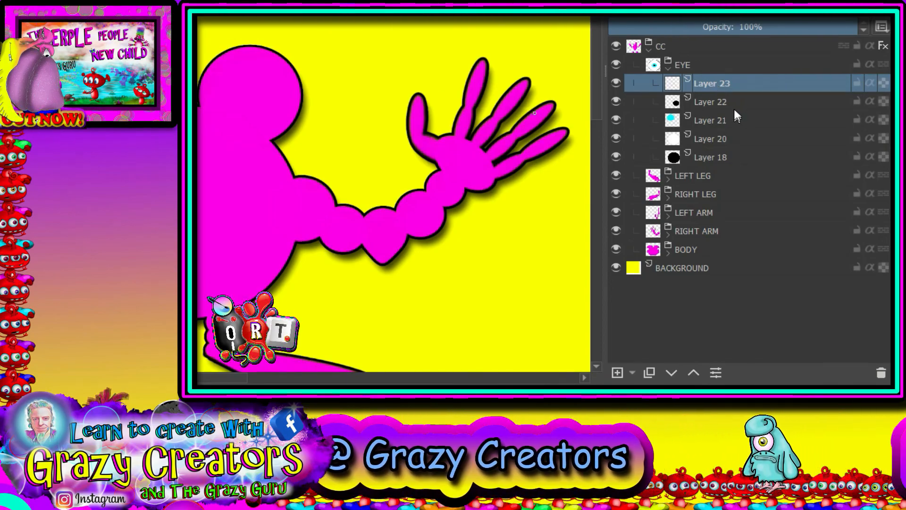
{"action": "key", "text": "ctrl+g"}
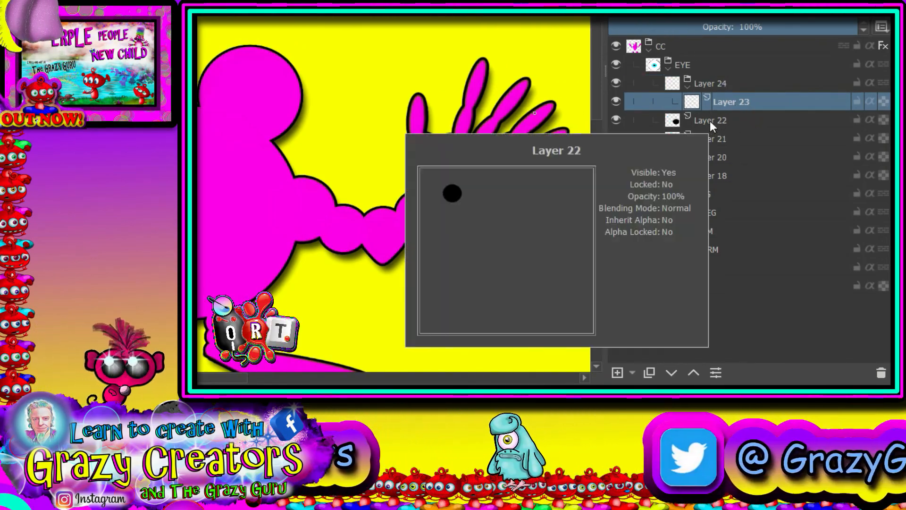
{"action": "left_click", "coordinate": [710, 121]}
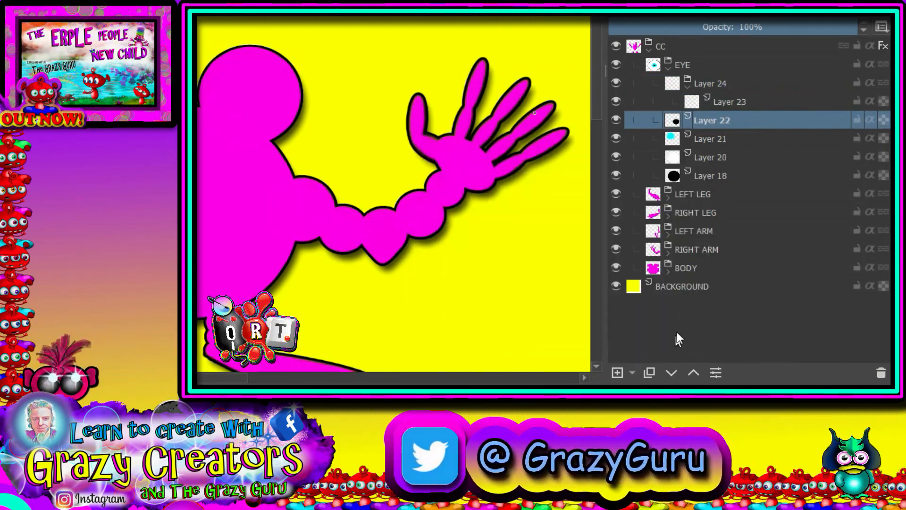
Move the pupil and cyan iris layers up into the highlight's group and collapse that group
{"action": "left_click", "coordinate": [693, 373]}
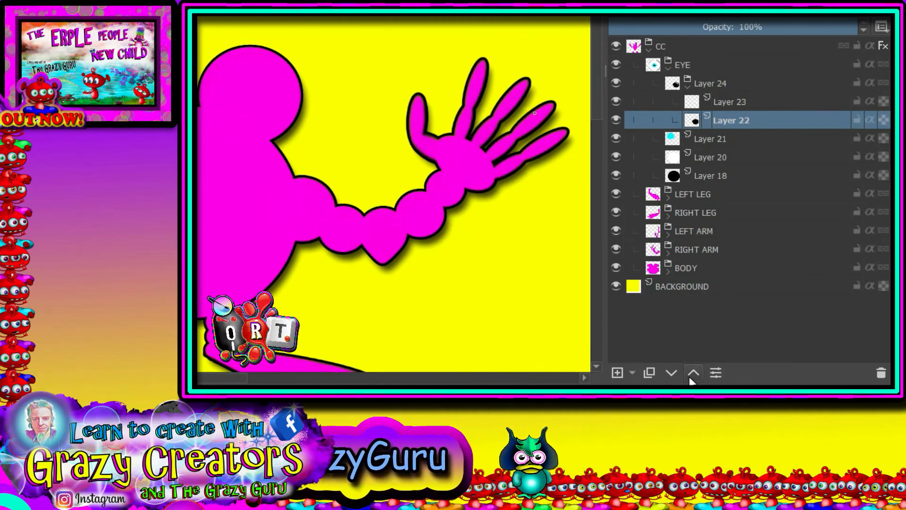
{"action": "key", "text": "Page_Down"}
{"action": "left_click", "coordinate": [692, 378]}
{"action": "left_click", "coordinate": [692, 375]}
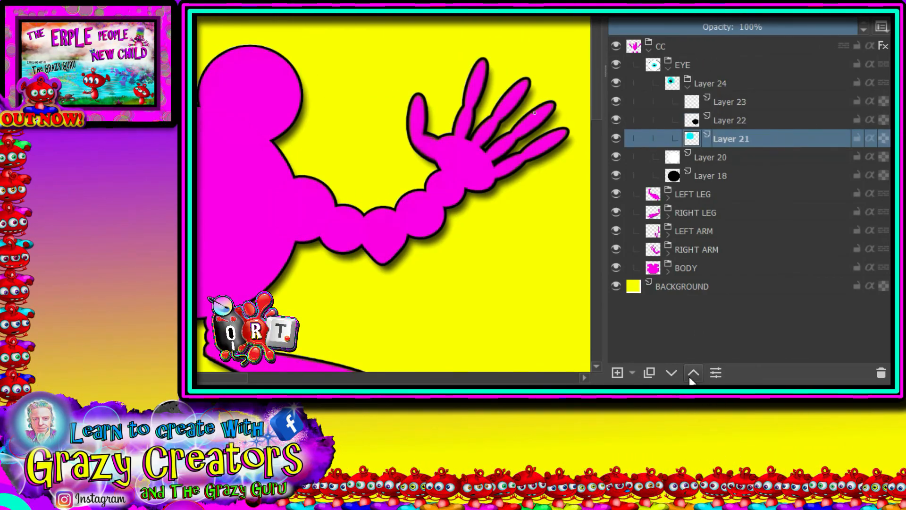
{"action": "left_click", "coordinate": [689, 84]}
Group the white eye layer into a new group and move the black eye base layer into it as well
{"action": "left_click", "coordinate": [706, 100]}
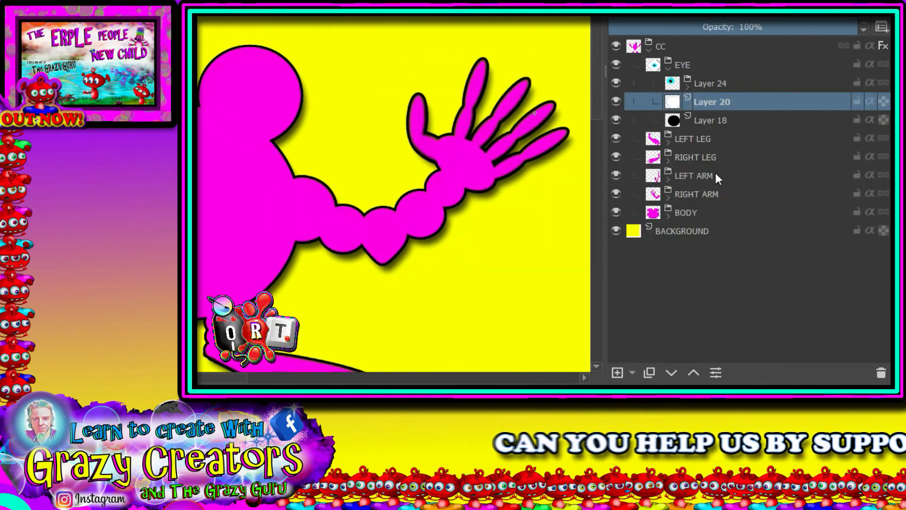
{"action": "key", "text": "ctrl+g"}
{"action": "left_click", "coordinate": [710, 139]}
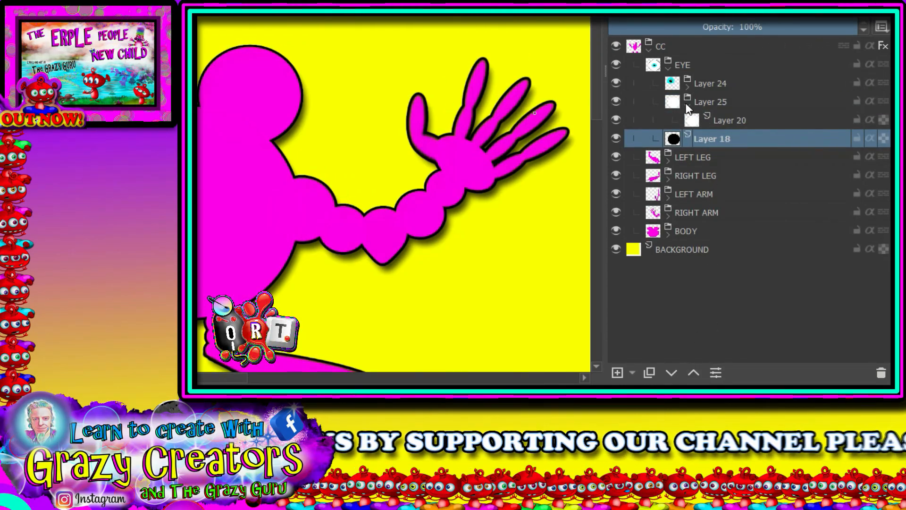
{"action": "left_click", "coordinate": [693, 372]}
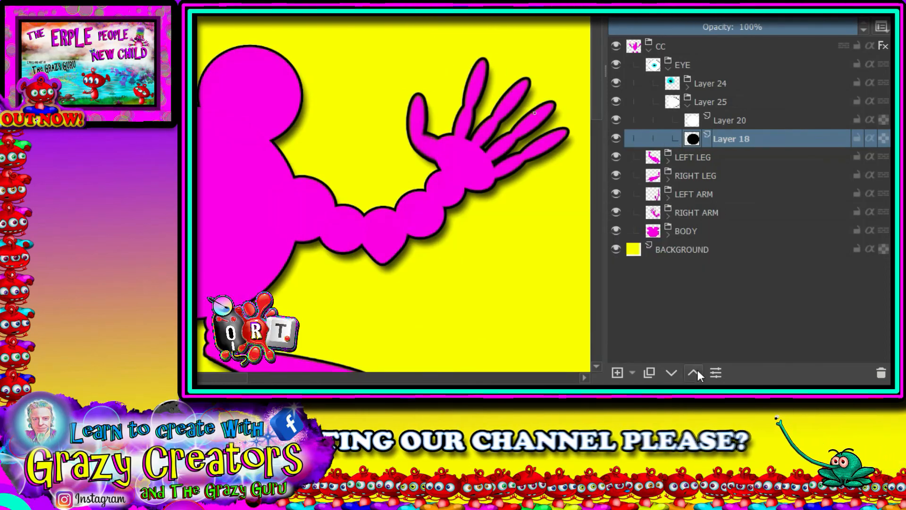
{"action": "left_click", "coordinate": [687, 104]}
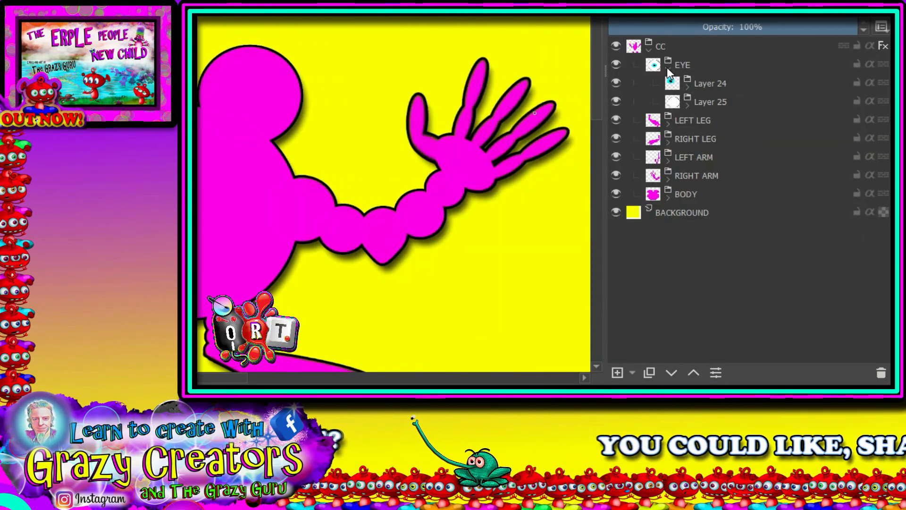
Rename the group holding highlight, pupil and iris as PUPIL
{"action": "left_click", "coordinate": [668, 68]}
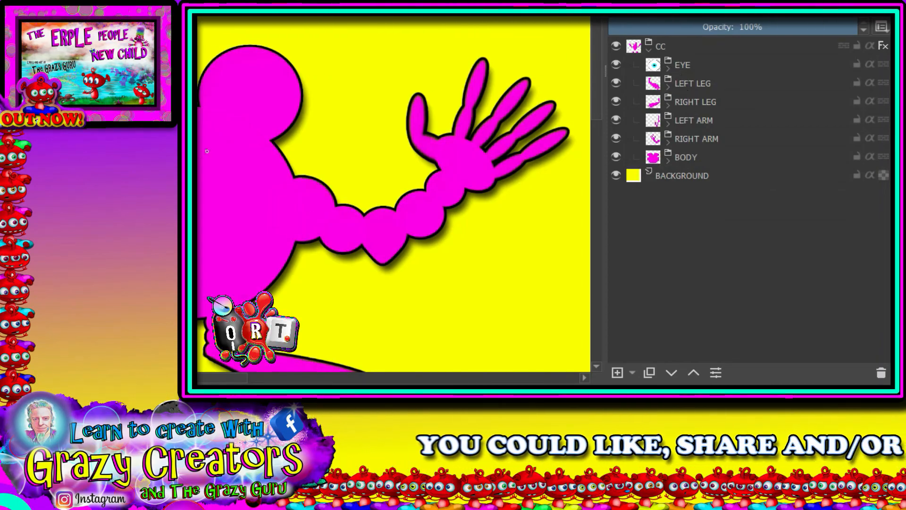
{"action": "left_click", "coordinate": [668, 68]}
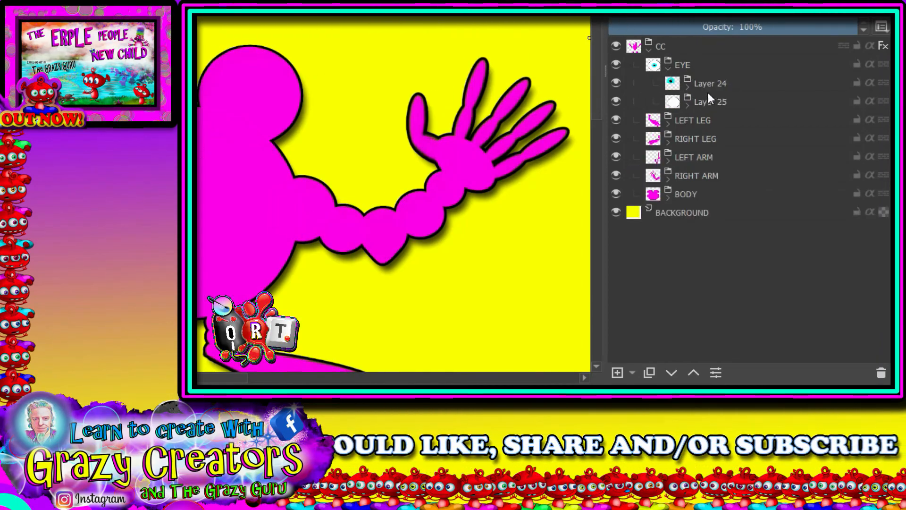
{"action": "double_click", "coordinate": [710, 83]}
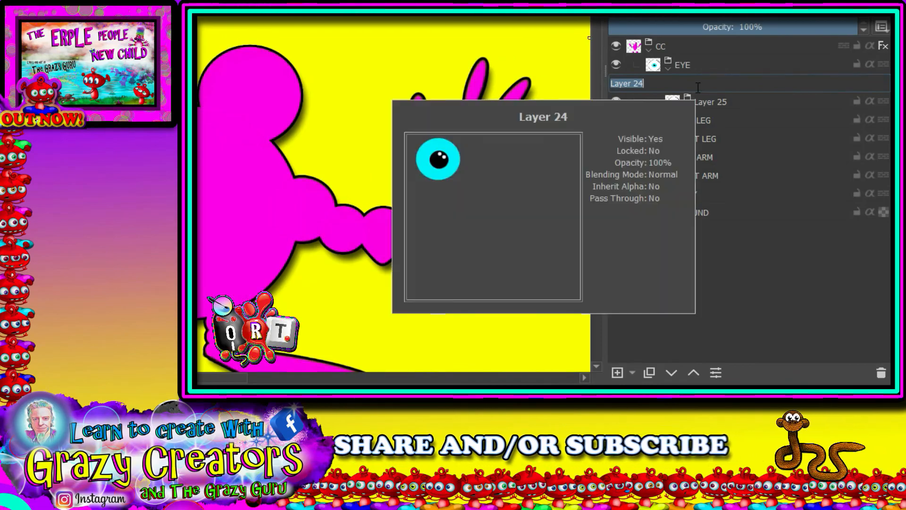
{"action": "type", "text": "PUPIL"}
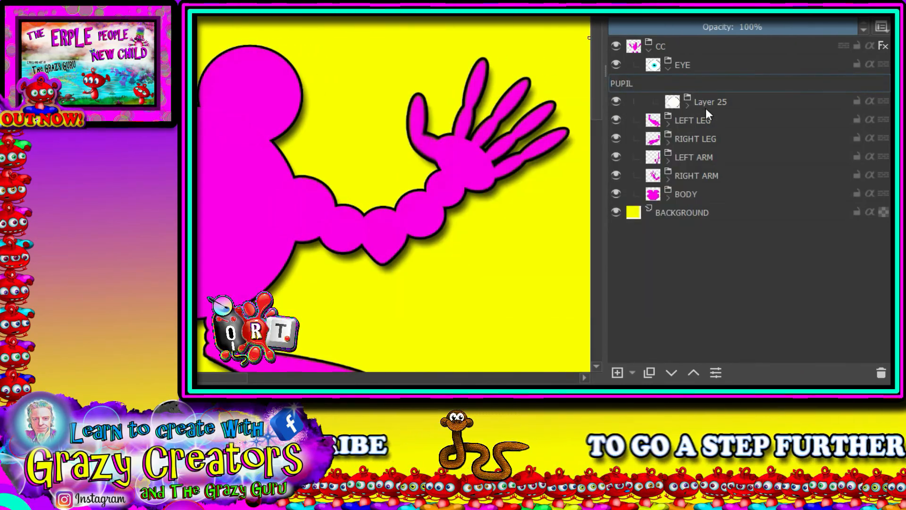
Rename the white-and-black eye group as EYE BALL, then collapse and select the EYE group
{"action": "double_click", "coordinate": [713, 100]}
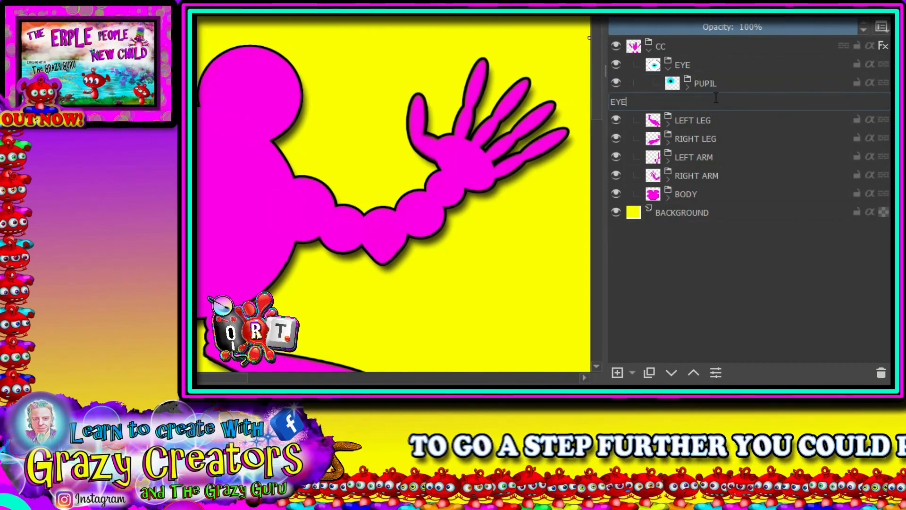
{"action": "left_click", "coordinate": [693, 123]}
{"action": "left_click", "coordinate": [670, 61]}
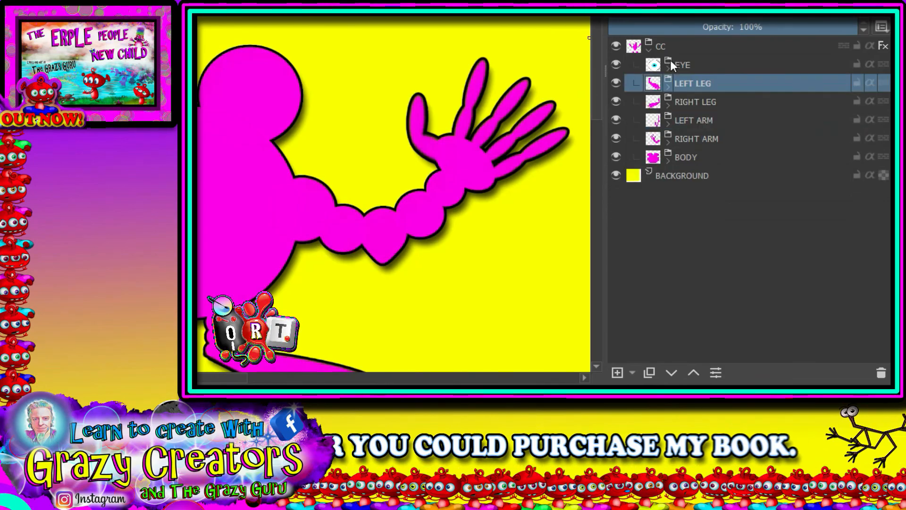
{"action": "left_click", "coordinate": [685, 67]}
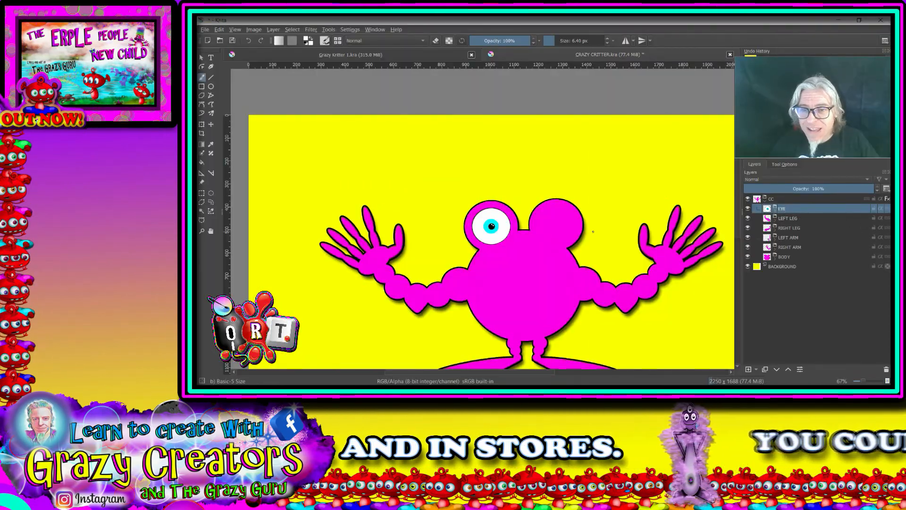
Use the Transform tool to enlarge the EYE group slightly on the head's left lobe and apply it
{"action": "left_click", "coordinate": [203, 124]}
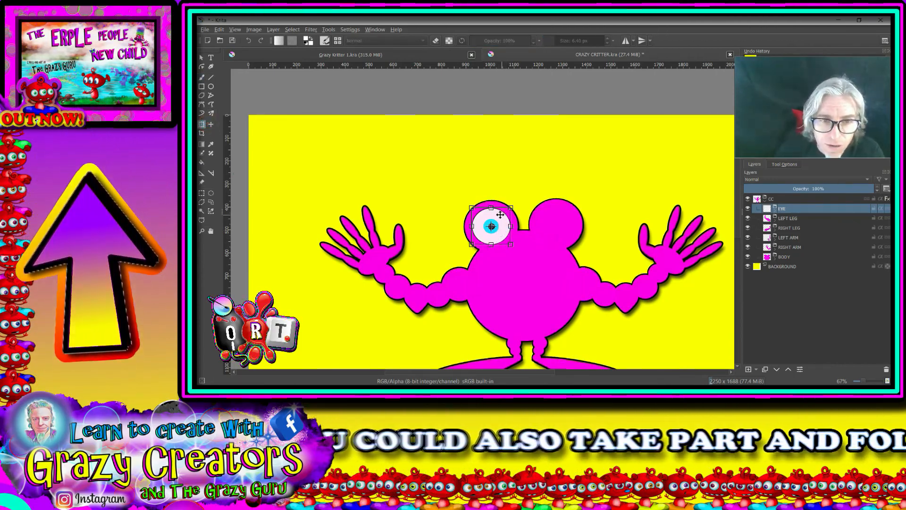
{"action": "scroll", "coordinate": [501, 214], "scroll_direction": "up", "scroll_amount": 3}
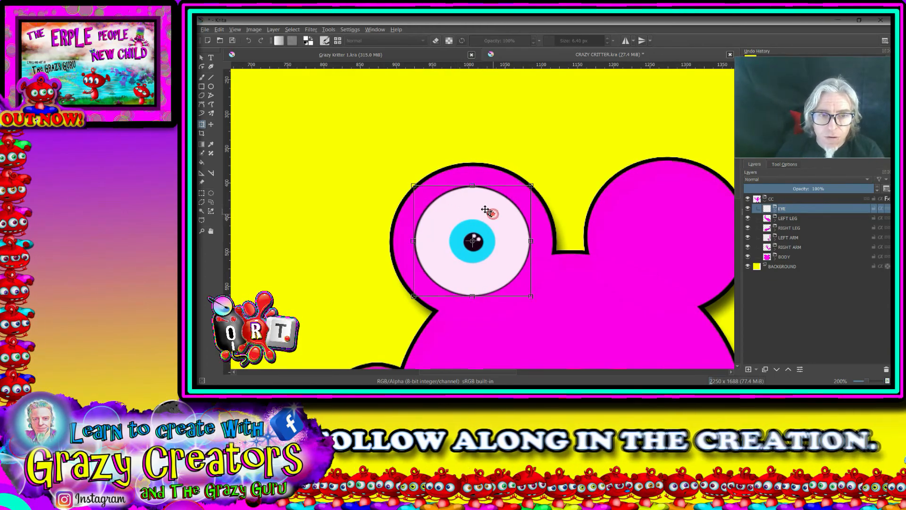
{"action": "left_click_drag", "start_coordinate": [486, 210], "coordinate": [477, 203]}
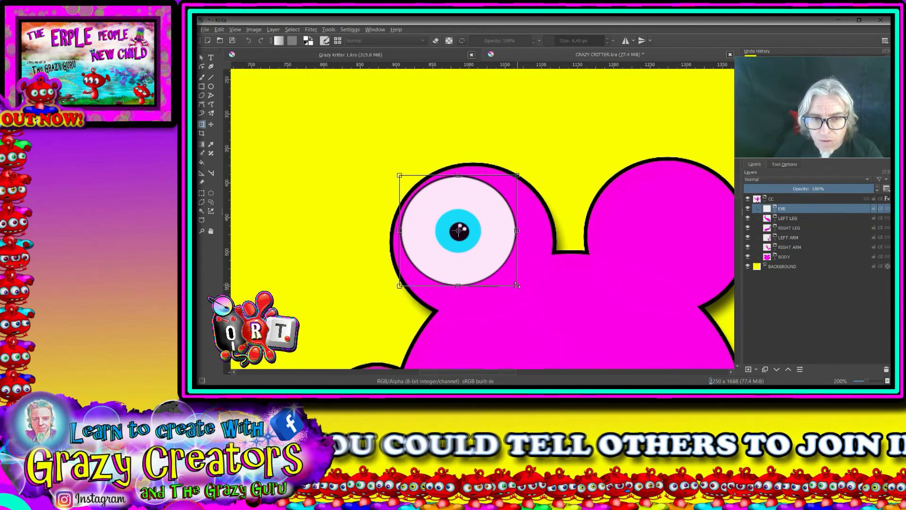
{"action": "mouse_move", "coordinate": [517, 285]}
{"action": "left_mouse_down"}
{"action": "mouse_move", "coordinate": [548, 315]}
{"action": "mouse_move", "coordinate": [515, 289]}
{"action": "left_mouse_up"}
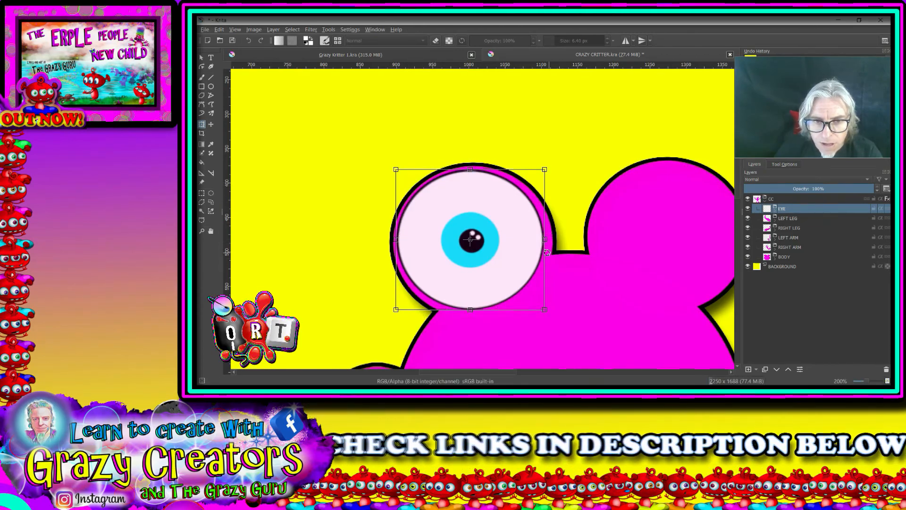
{"action": "left_click_drag", "start_coordinate": [499, 283], "coordinate": [500, 282]}
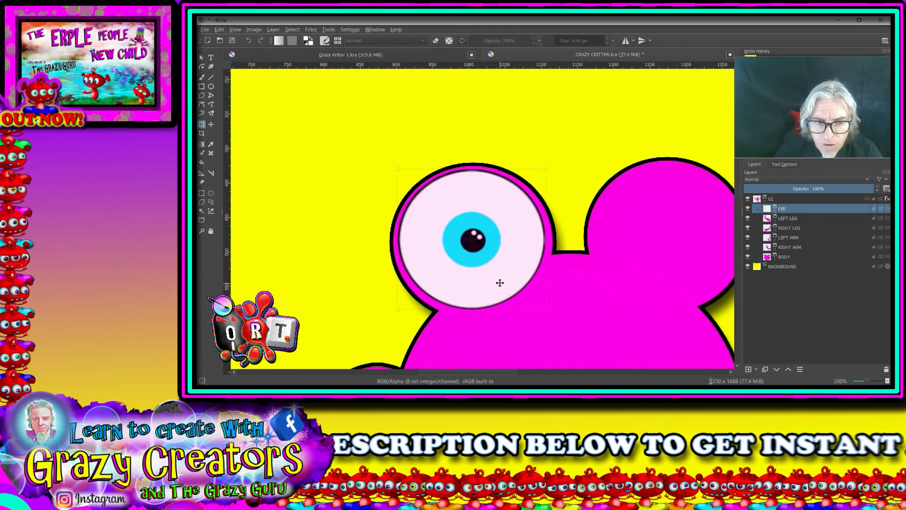
{"action": "scroll", "coordinate": [519, 257], "scroll_direction": "down", "scroll_amount": 4}
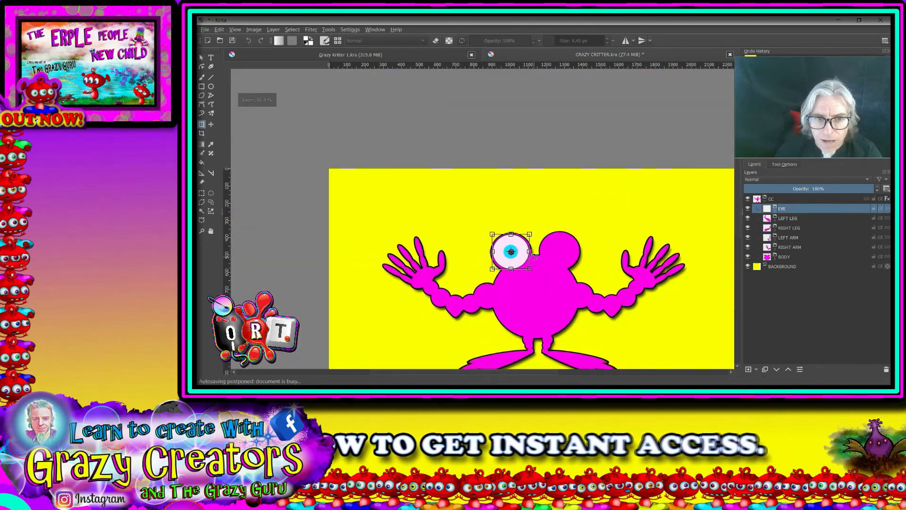
{"action": "left_click_drag", "start_coordinate": [585, 267], "coordinate": [501, 277]}
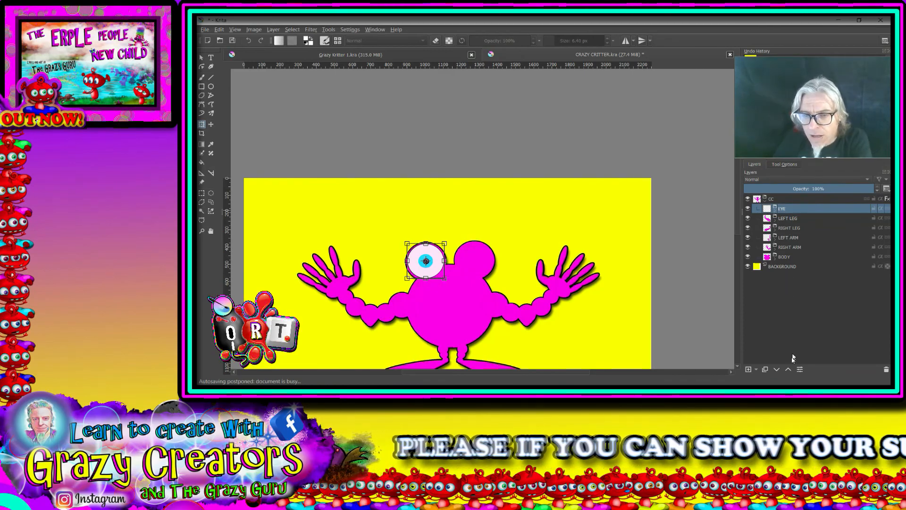
{"action": "key", "text": "Return"}
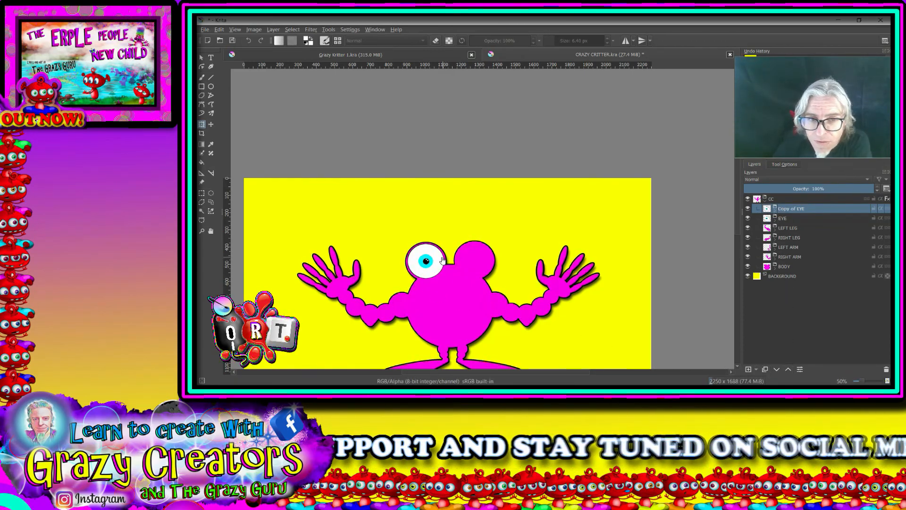
Move the duplicated eye group onto the head's right lobe
{"action": "left_click_drag", "start_coordinate": [437, 252], "coordinate": [488, 251]}
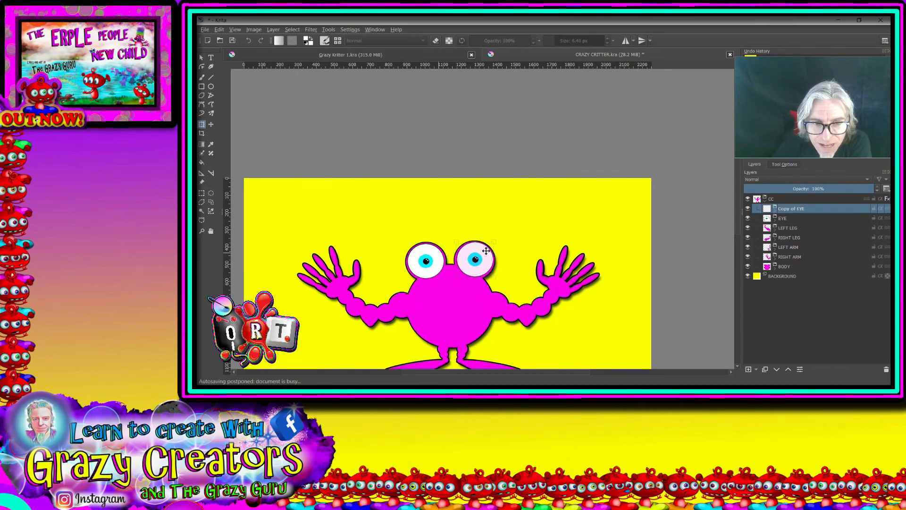
{"action": "scroll", "coordinate": [486, 251], "scroll_direction": "up", "scroll_amount": 5}
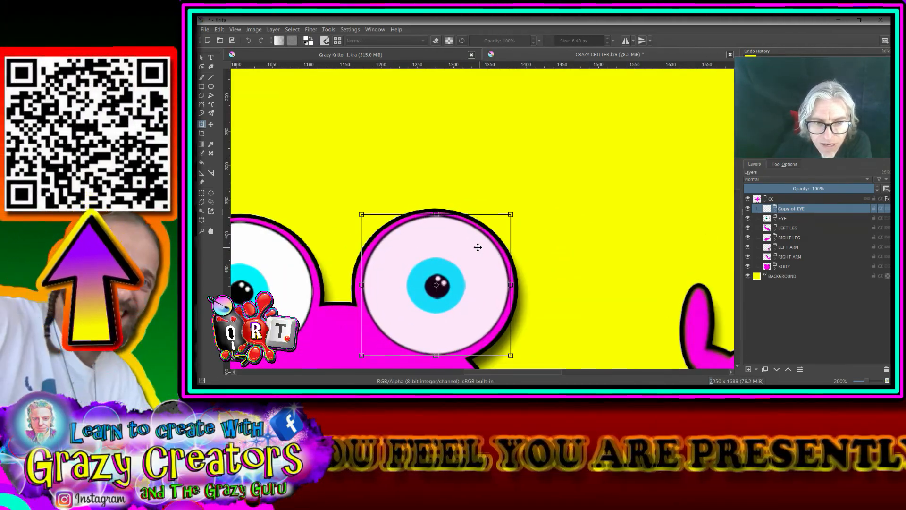
{"action": "scroll", "coordinate": [477, 249], "scroll_direction": "down", "scroll_amount": 3}
{"action": "left_click_drag", "start_coordinate": [550, 241], "coordinate": [618, 251]}
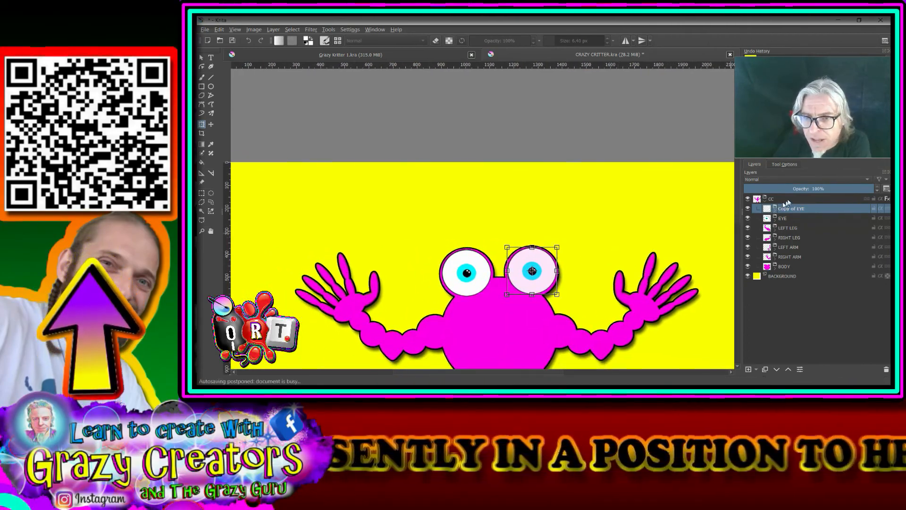
Rename the copied eye group as LEFT EYE and the original eye group as RIGHT EYE
{"action": "double_click", "coordinate": [795, 209]}
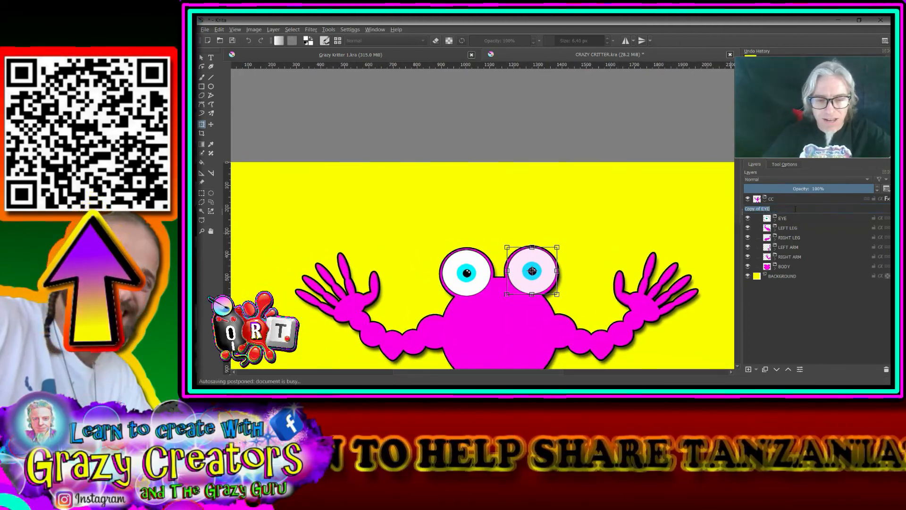
{"action": "type", "text": "LEFT "}
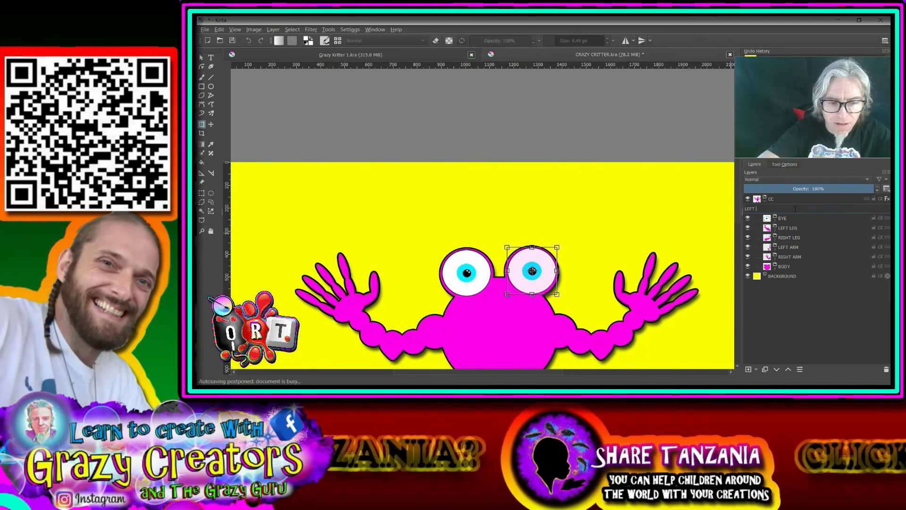
{"action": "type", "text": "EYE"}
{"action": "double_click", "coordinate": [784, 219]}
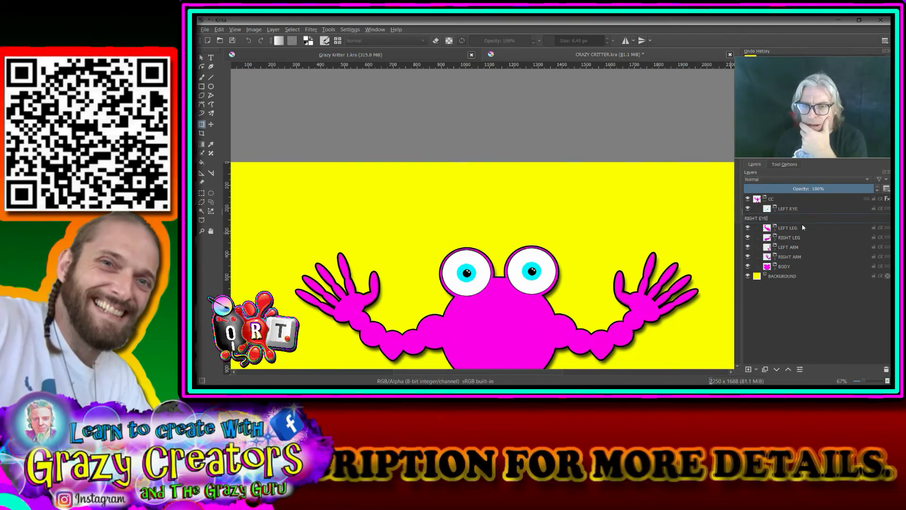
{"action": "left_click", "coordinate": [802, 225]}
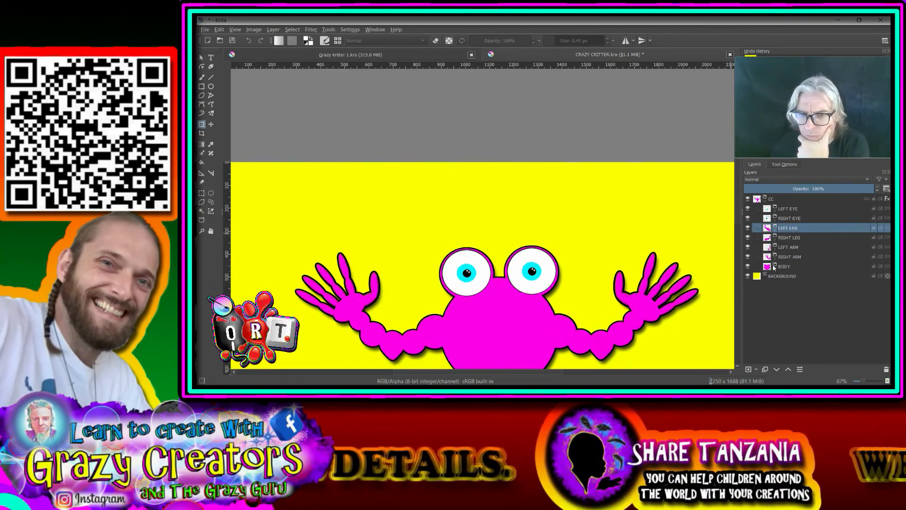
Move the Copy of Layer 4 body layer into the LEFT EYE group, placing it below EYE BALL
{"action": "left_click", "coordinate": [775, 267]}
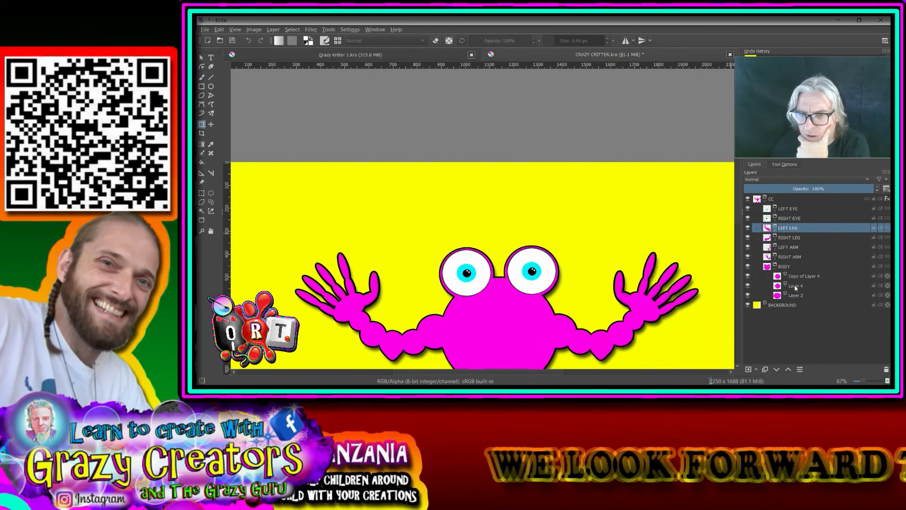
{"action": "mouse_move", "coordinate": [802, 279]}
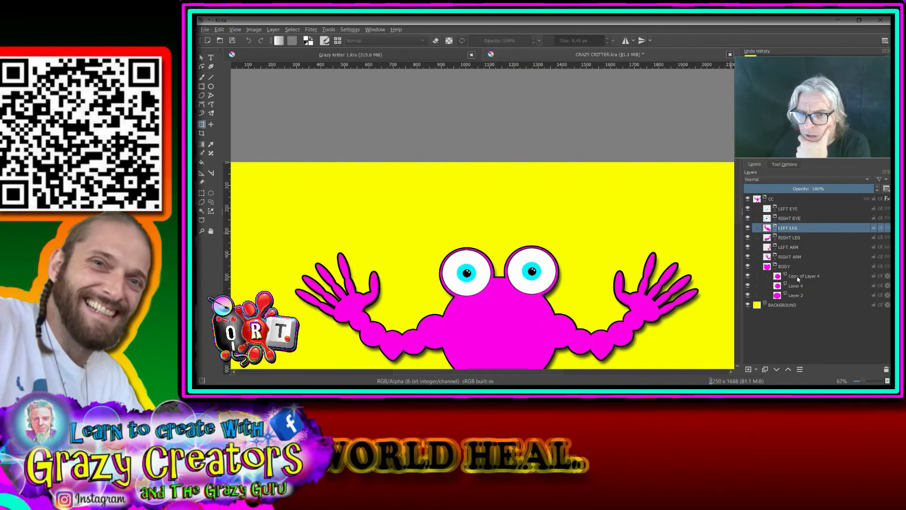
{"action": "left_click", "coordinate": [797, 277]}
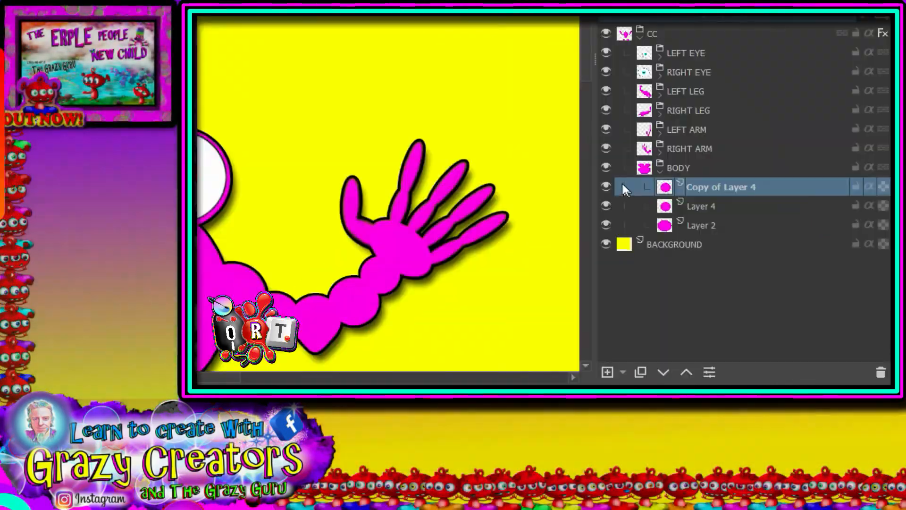
{"action": "left_click", "coordinate": [748, 276]}
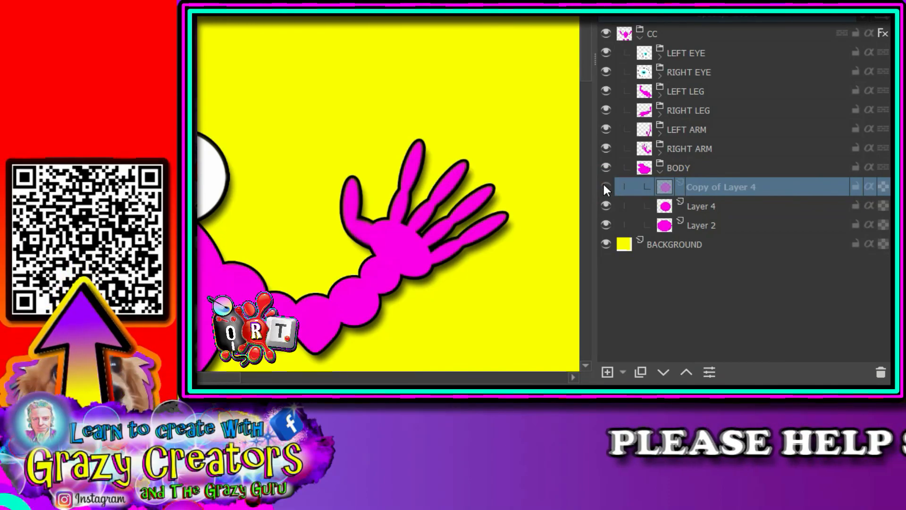
{"action": "left_click", "coordinate": [605, 186]}
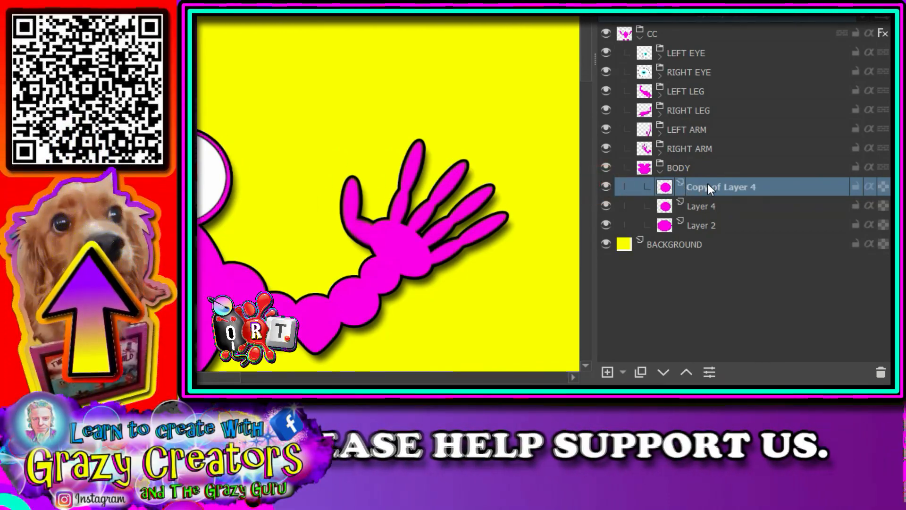
{"action": "left_click_drag", "start_coordinate": [707, 183], "coordinate": [718, 53]}
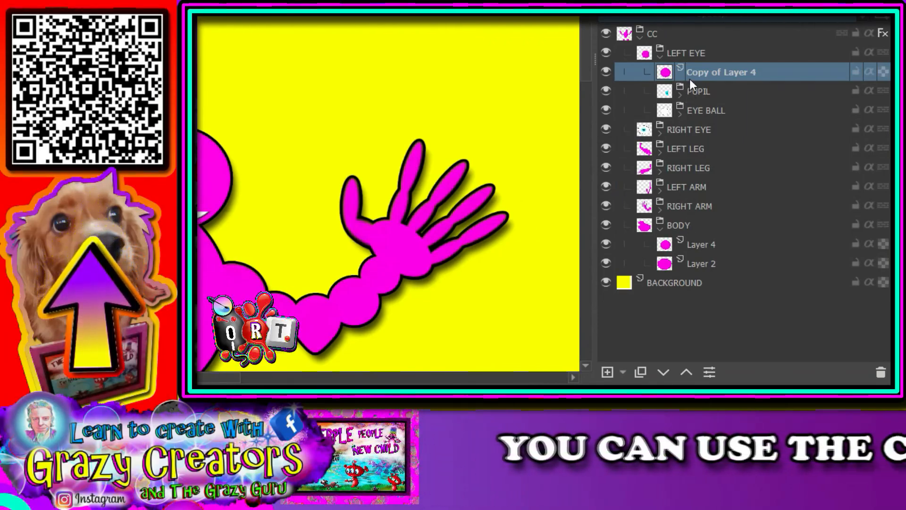
{"action": "left_click", "coordinate": [664, 370]}
{"action": "left_click", "coordinate": [665, 370]}
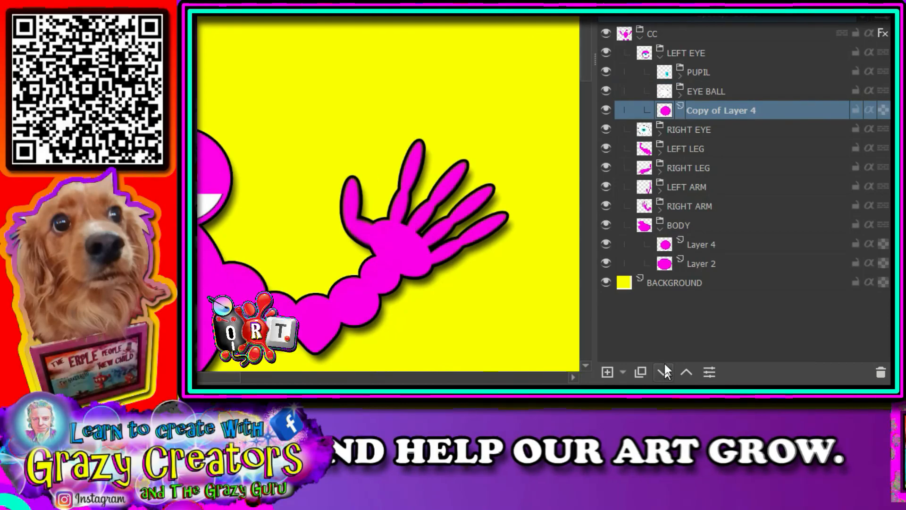
Collapse the LEFT EYE group and move the Layer 4 body layer into the RIGHT EYE group, below EYE BALL
{"action": "mouse_move", "coordinate": [664, 38]}
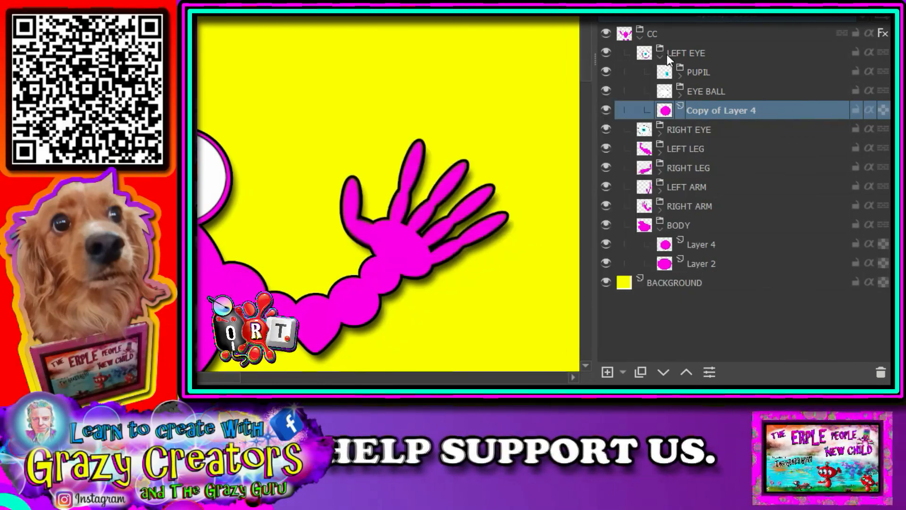
{"action": "left_click", "coordinate": [667, 55]}
{"action": "left_click", "coordinate": [660, 56]}
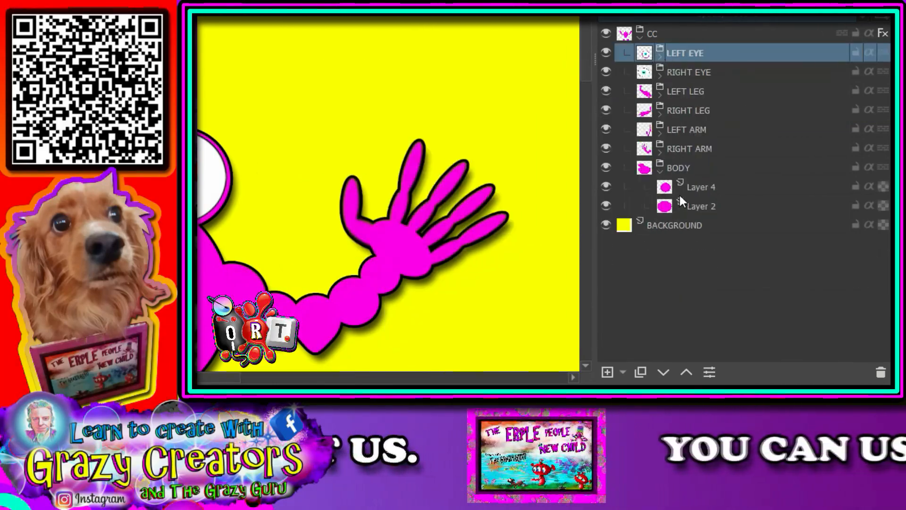
{"action": "left_click_drag", "start_coordinate": [692, 186], "coordinate": [694, 74]}
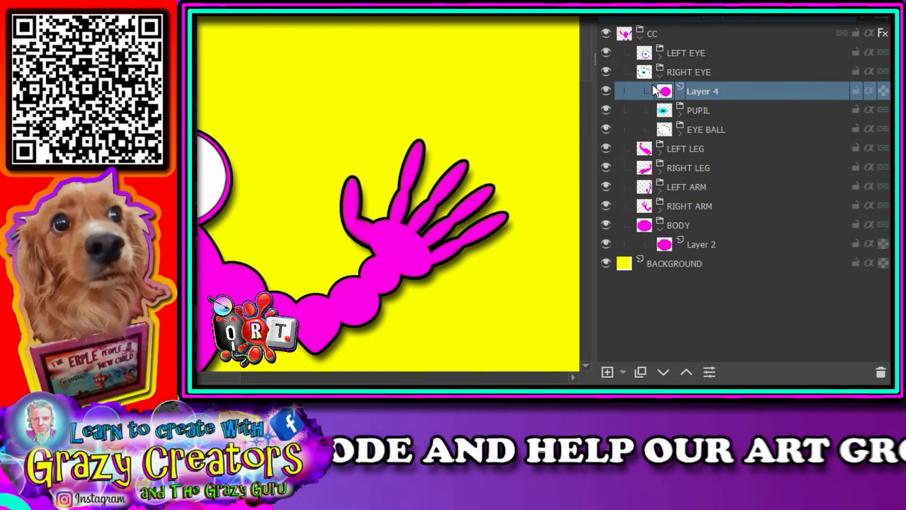
{"action": "left_click", "coordinate": [660, 70]}
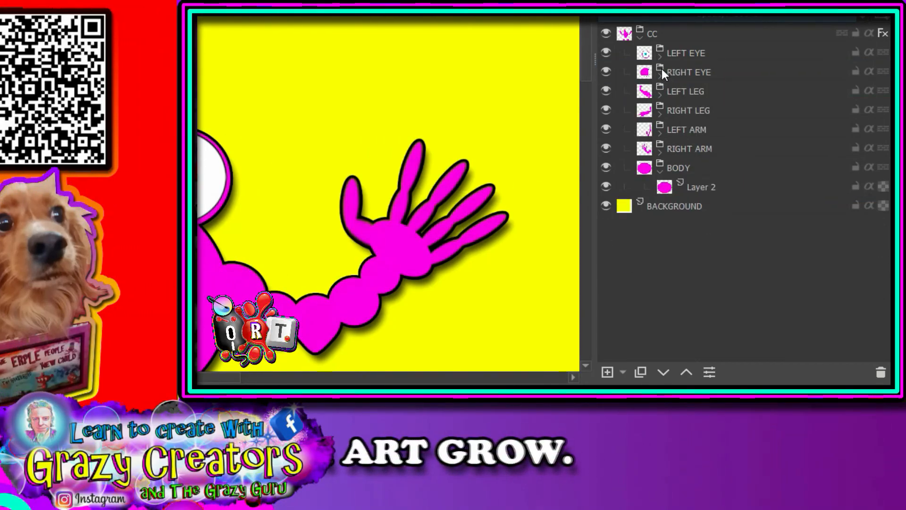
{"action": "mouse_move", "coordinate": [662, 69]}
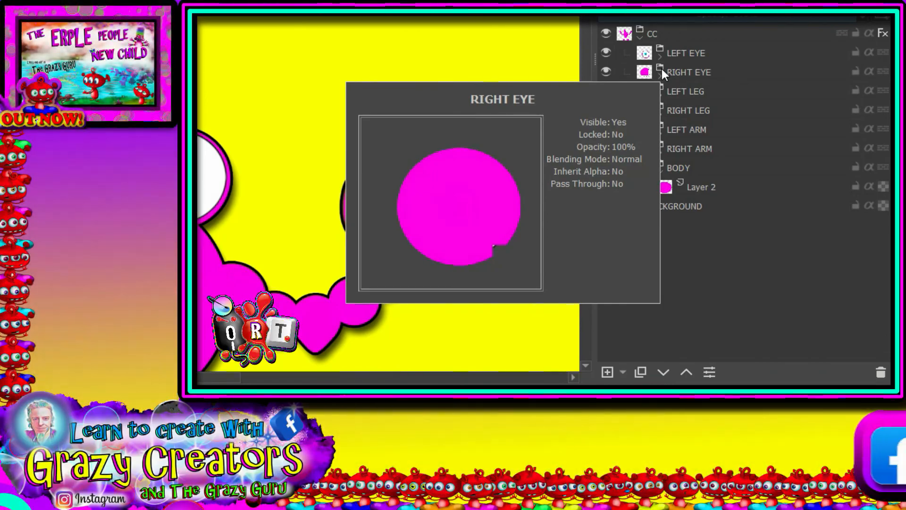
{"action": "left_click", "coordinate": [659, 69]}
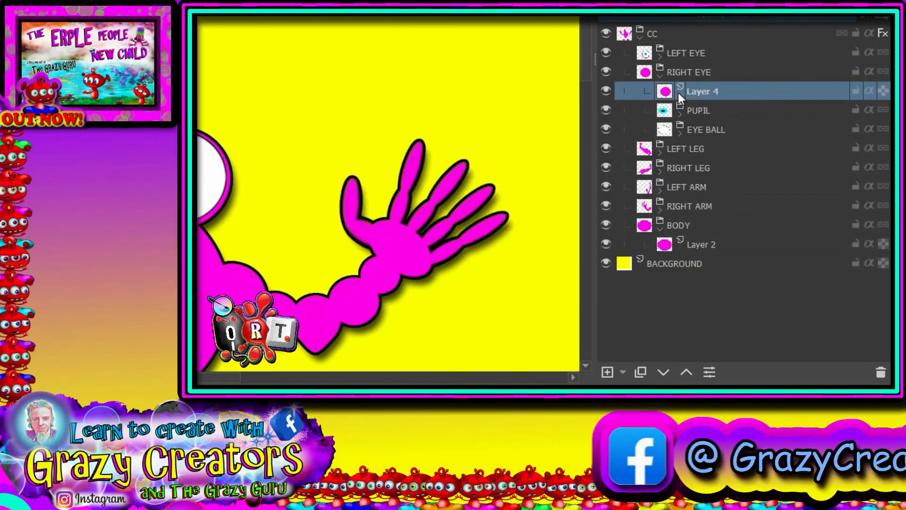
{"action": "left_click", "coordinate": [662, 374]}
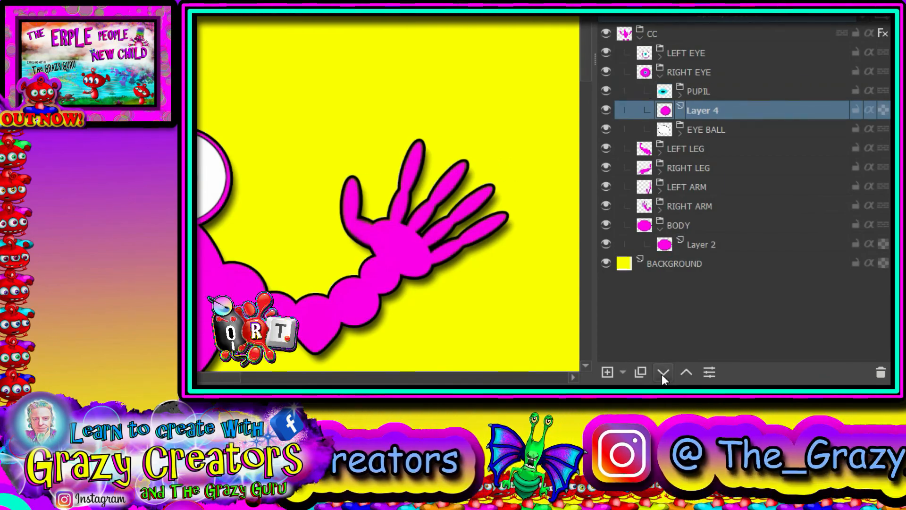
{"action": "left_click", "coordinate": [661, 375]}
{"action": "left_click", "coordinate": [659, 75]}
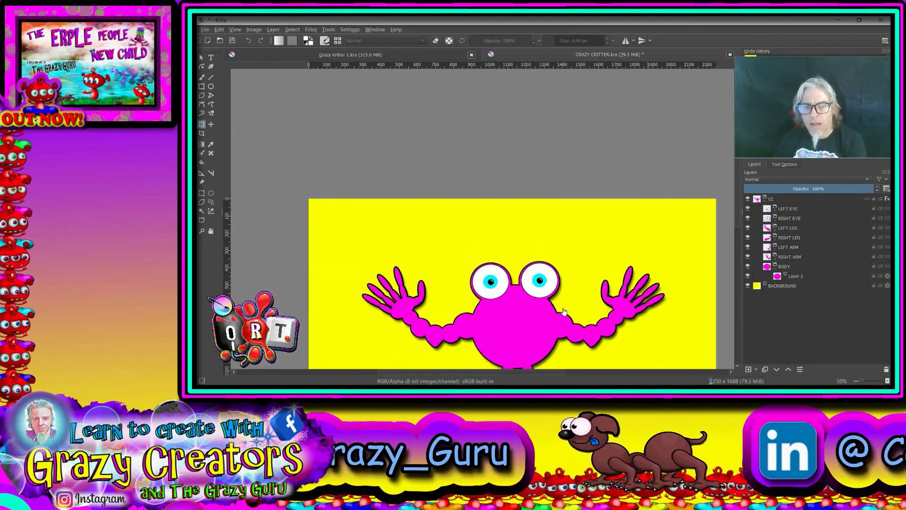
Select the RIGHT EYE group and use the Transform tool to enlarge it considerably on the head
{"action": "left_click_drag", "start_coordinate": [565, 309], "coordinate": [598, 203]}
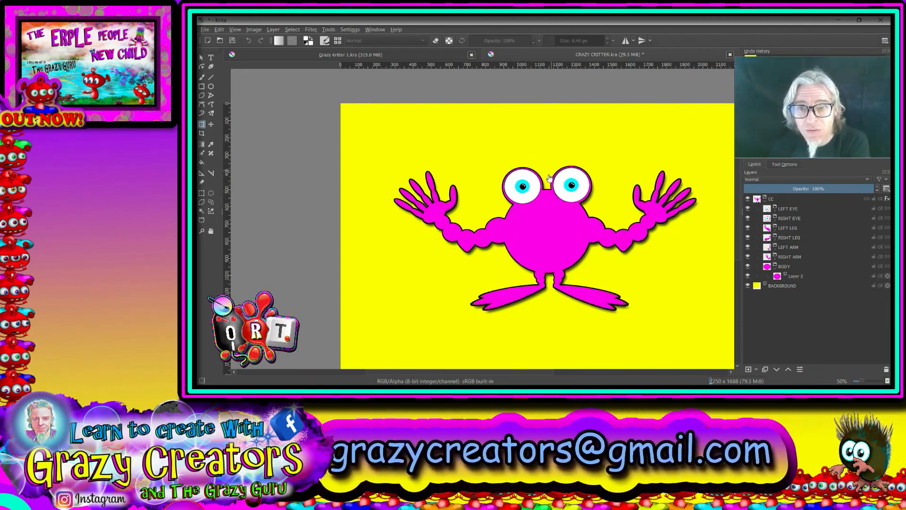
{"action": "scroll", "coordinate": [548, 183], "scroll_direction": "up", "scroll_amount": 1}
{"action": "scroll", "coordinate": [548, 184], "scroll_direction": "up", "scroll_amount": 1}
{"action": "scroll", "coordinate": [549, 184], "scroll_direction": "down", "scroll_amount": 1}
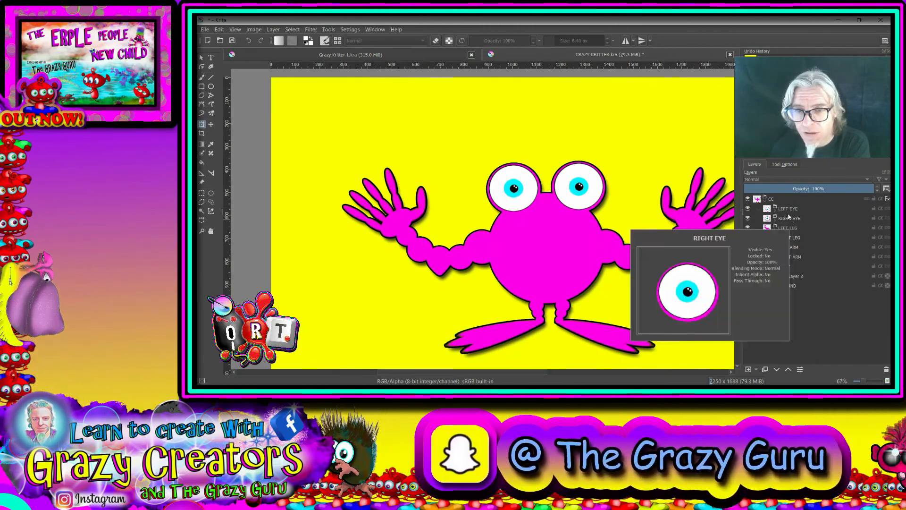
{"action": "left_click", "coordinate": [786, 221]}
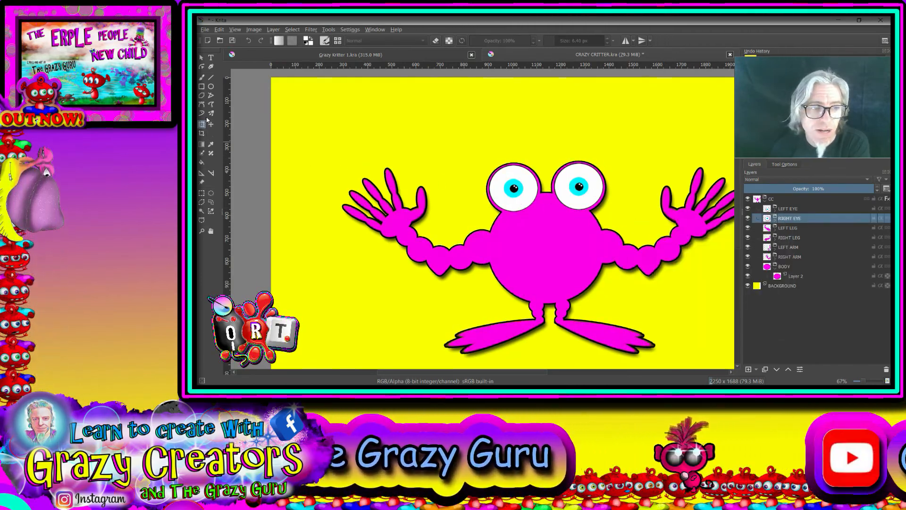
{"action": "left_click", "coordinate": [621, 212]}
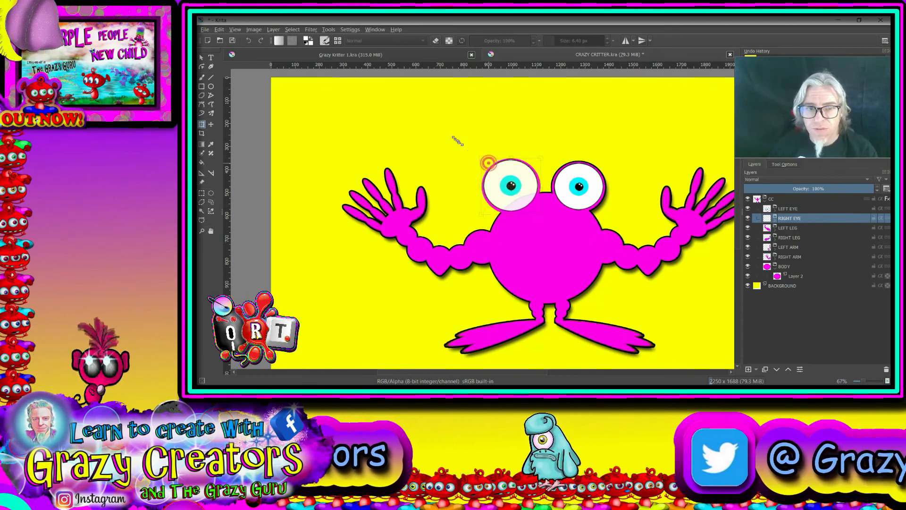
{"action": "left_click_drag", "start_coordinate": [487, 163], "coordinate": [419, 111]}
{"action": "left_click_drag", "start_coordinate": [494, 130], "coordinate": [510, 138]}
{"action": "left_click", "coordinate": [798, 226]}
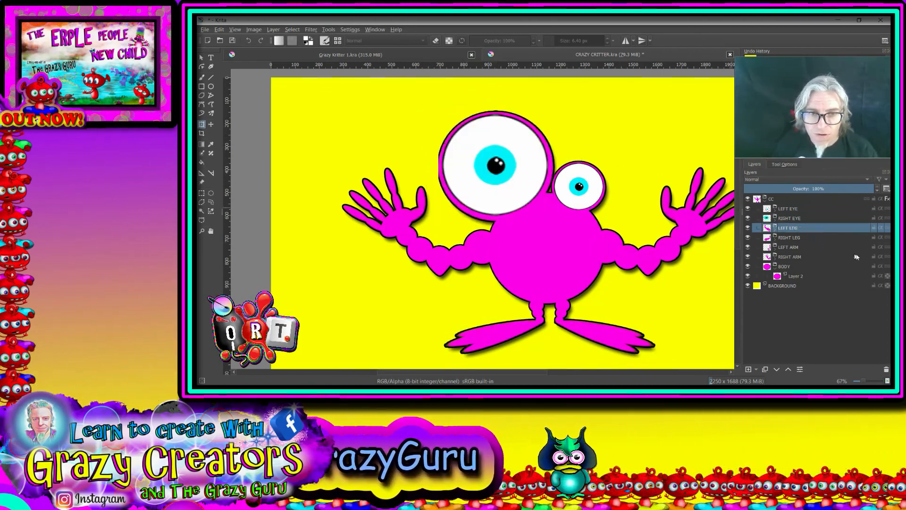
Centre the enlarged RIGHT EYE group on the head and hide the LEFT EYE group, leaving a single eye
{"action": "left_click", "coordinate": [789, 219]}
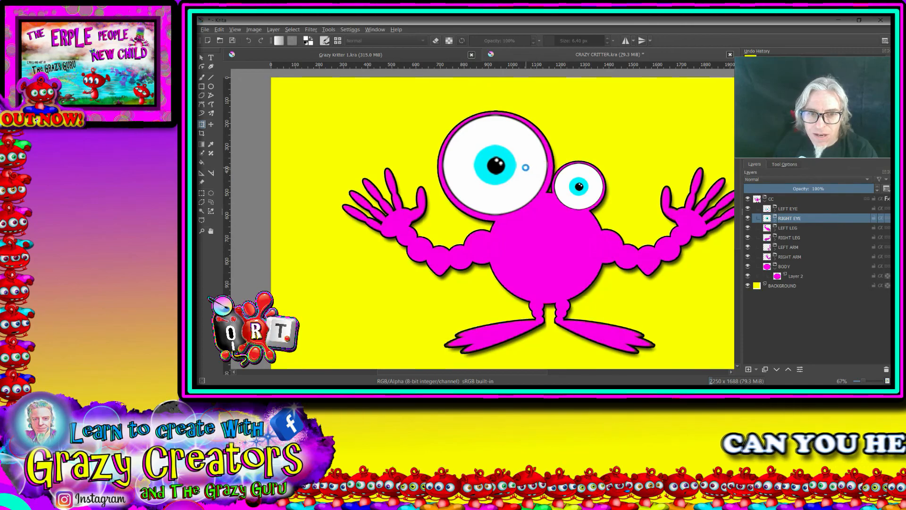
{"action": "left_click_drag", "start_coordinate": [530, 148], "coordinate": [585, 168]}
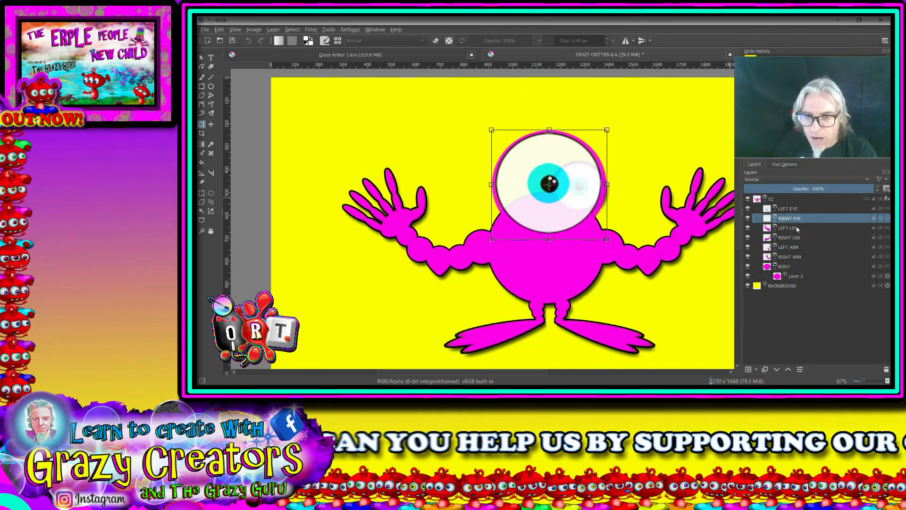
{"action": "left_click", "coordinate": [748, 210]}
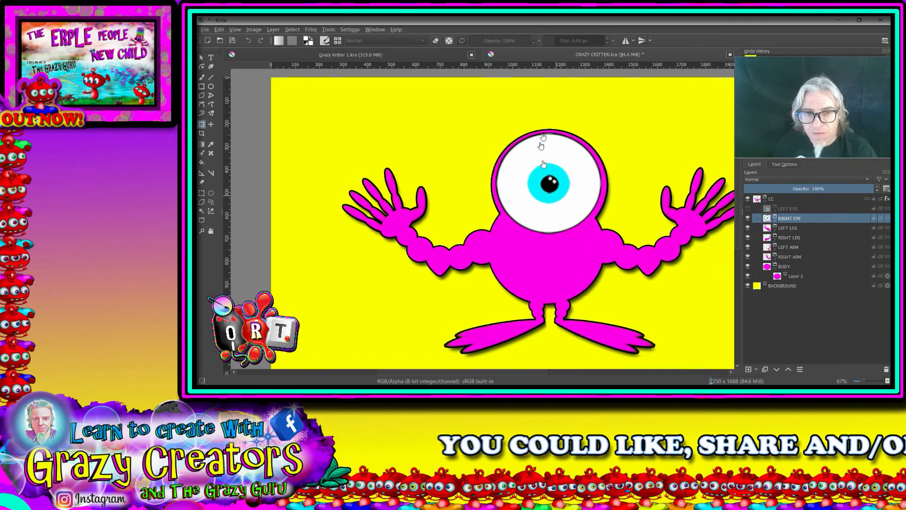
Compare the critter with the Grazy Kritter 1.kra reference document before returning to CRAZY CRITTER.kra
{"action": "scroll", "coordinate": [601, 202], "scroll_direction": "down", "scroll_amount": 2}
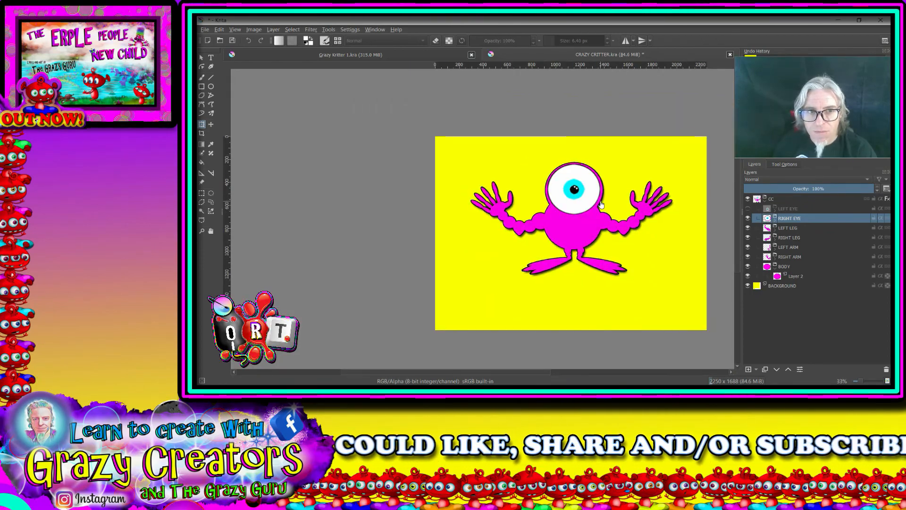
{"action": "scroll", "coordinate": [601, 204], "scroll_direction": "up", "scroll_amount": 1}
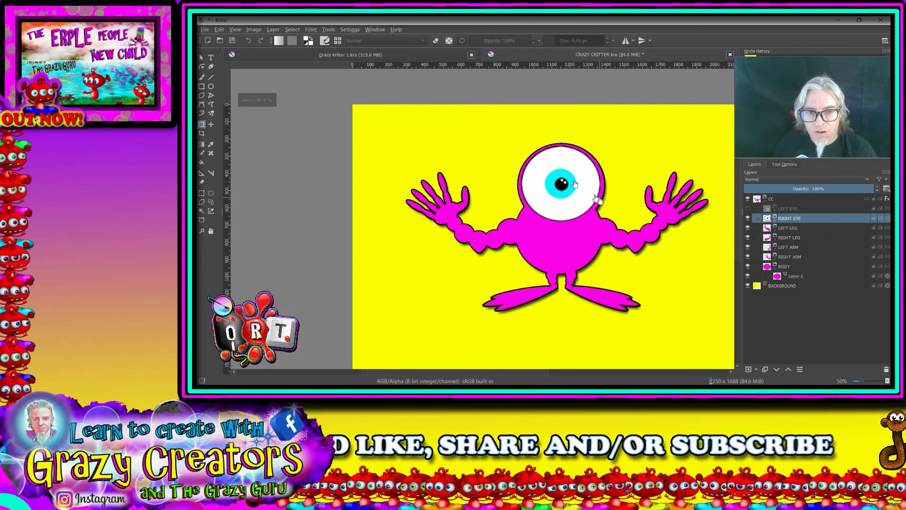
{"action": "left_click", "coordinate": [404, 57]}
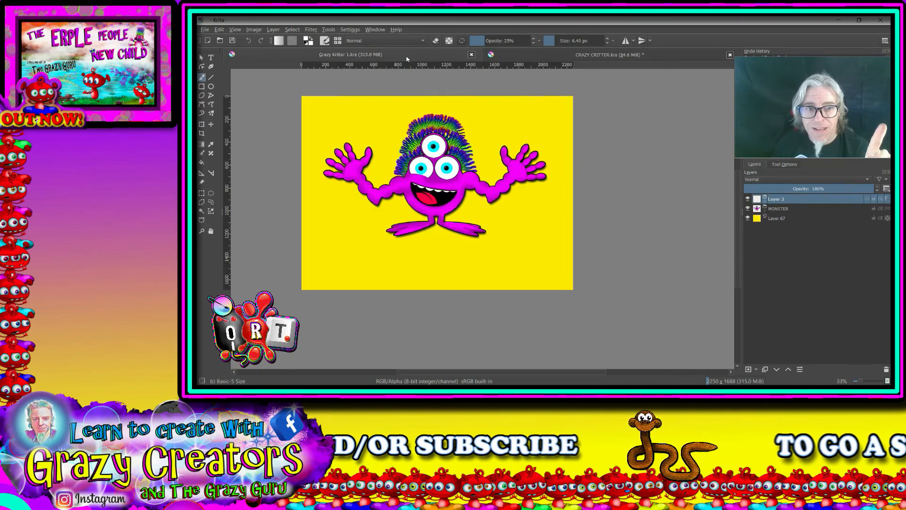
{"action": "left_click", "coordinate": [549, 57]}
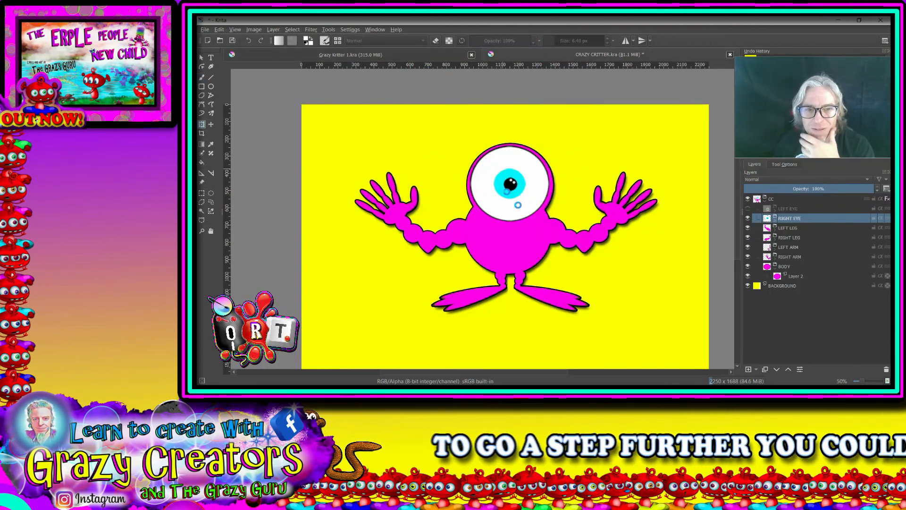
Start transforming the RIGHT EYE group with the Transform tool
{"action": "left_click", "coordinate": [518, 205]}
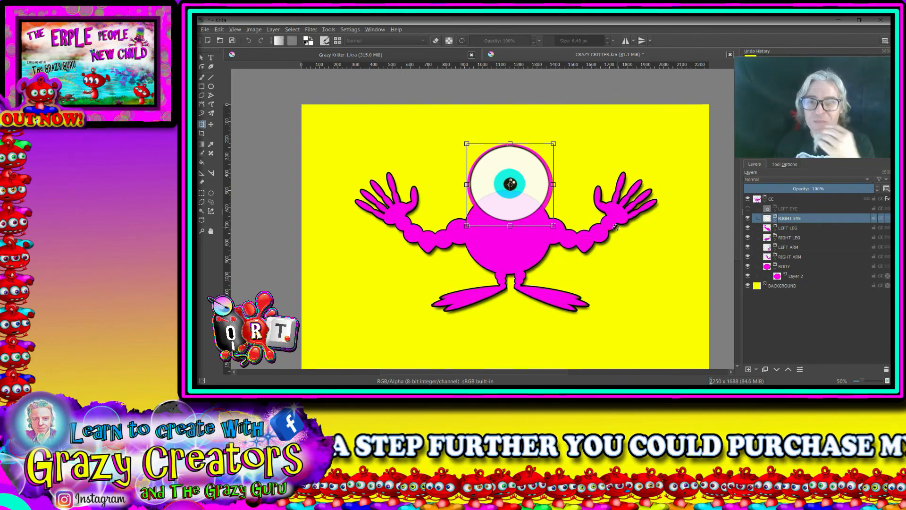